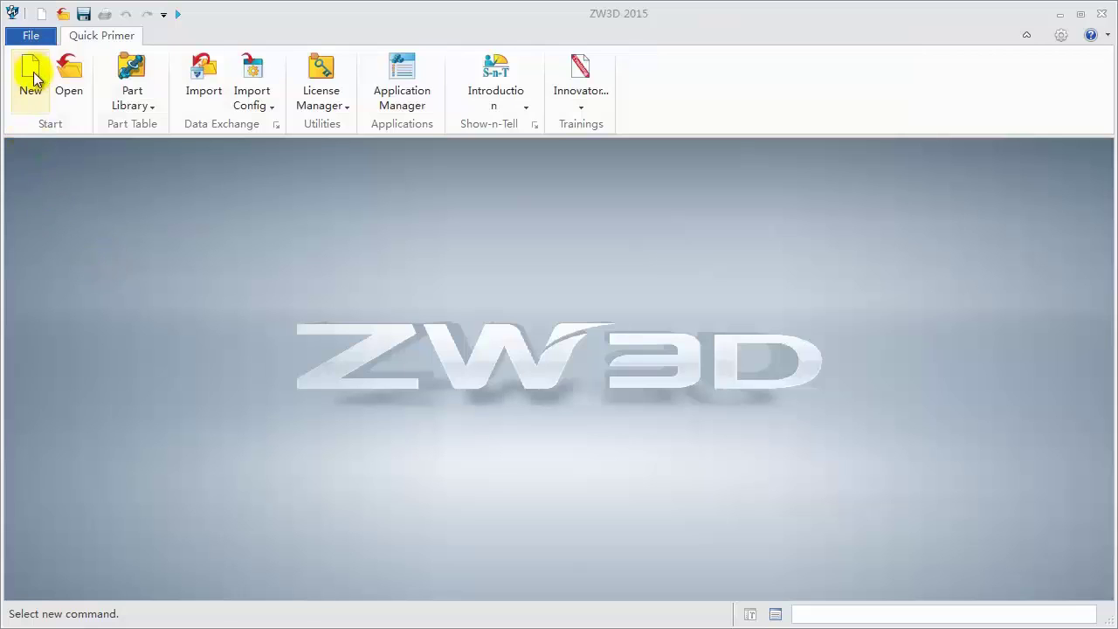
- Create a new Part/Assembly file named Toggle with the default template
click(32, 70)
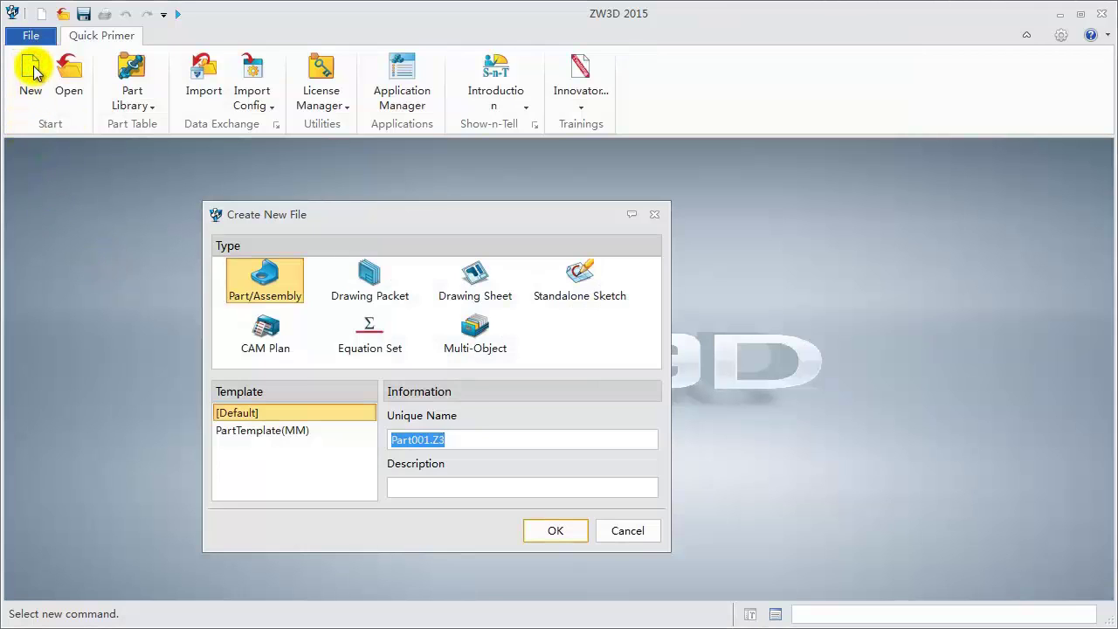
drag(472, 441, 370, 441)
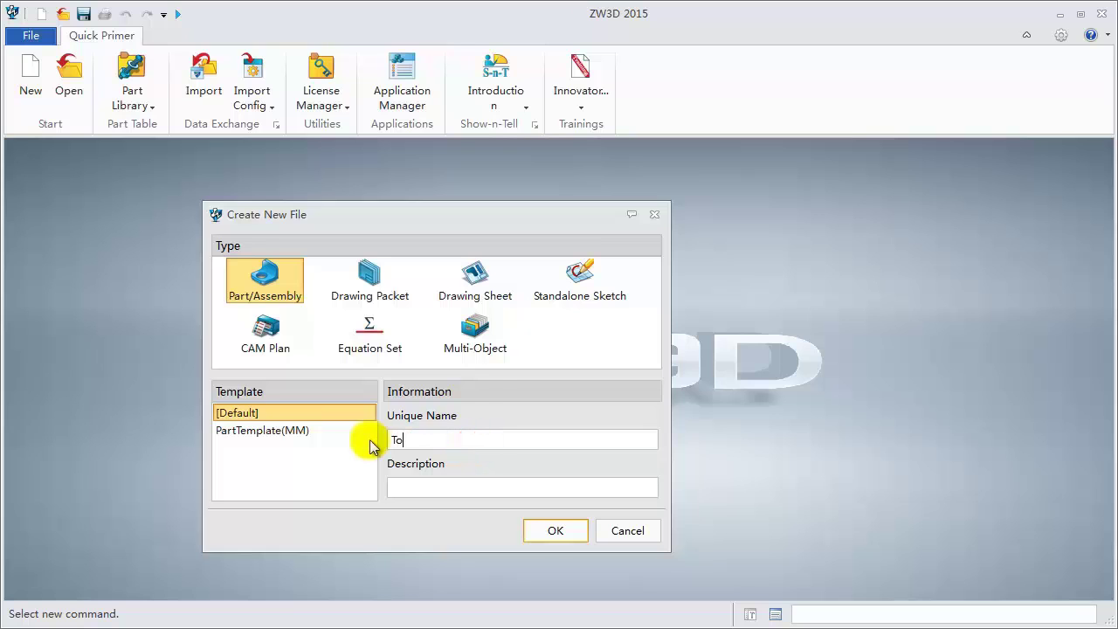
text(Toggle)
key(Return)
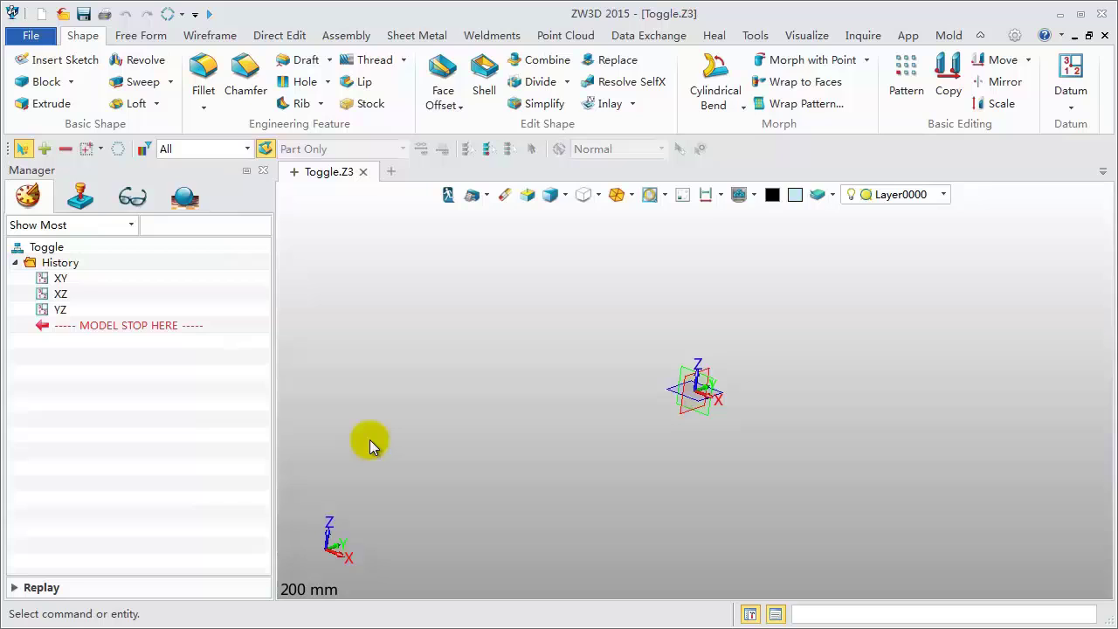
- Start a multi-component insert and load toggle_clamp from the training folder under ZWSOFT, ZW3D 2015 Eng (x64), as the source file
click(349, 35)
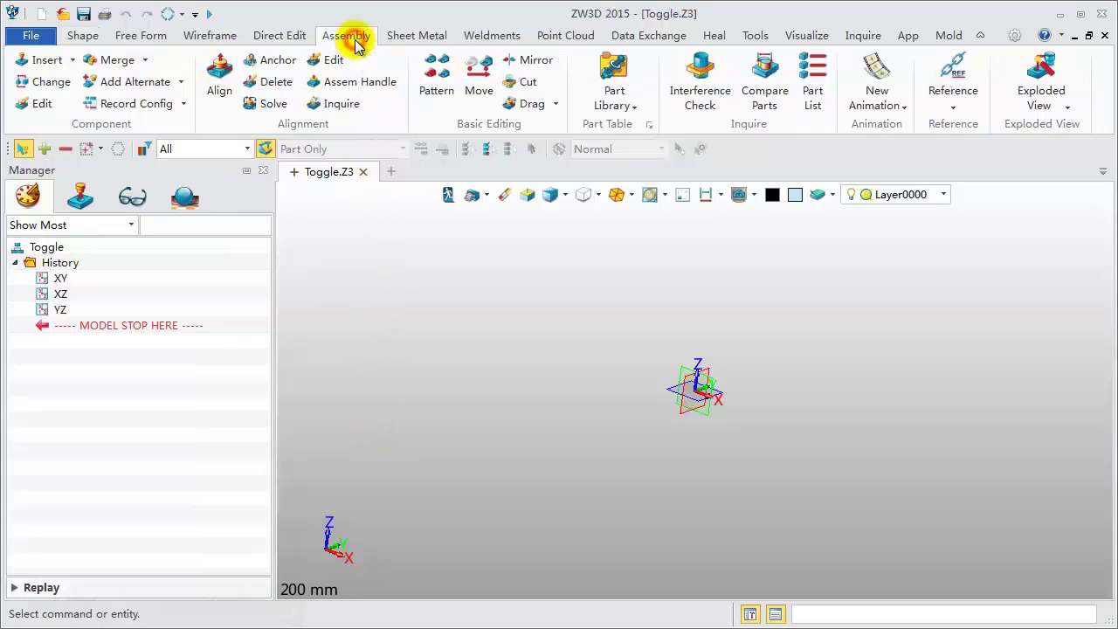
click(70, 60)
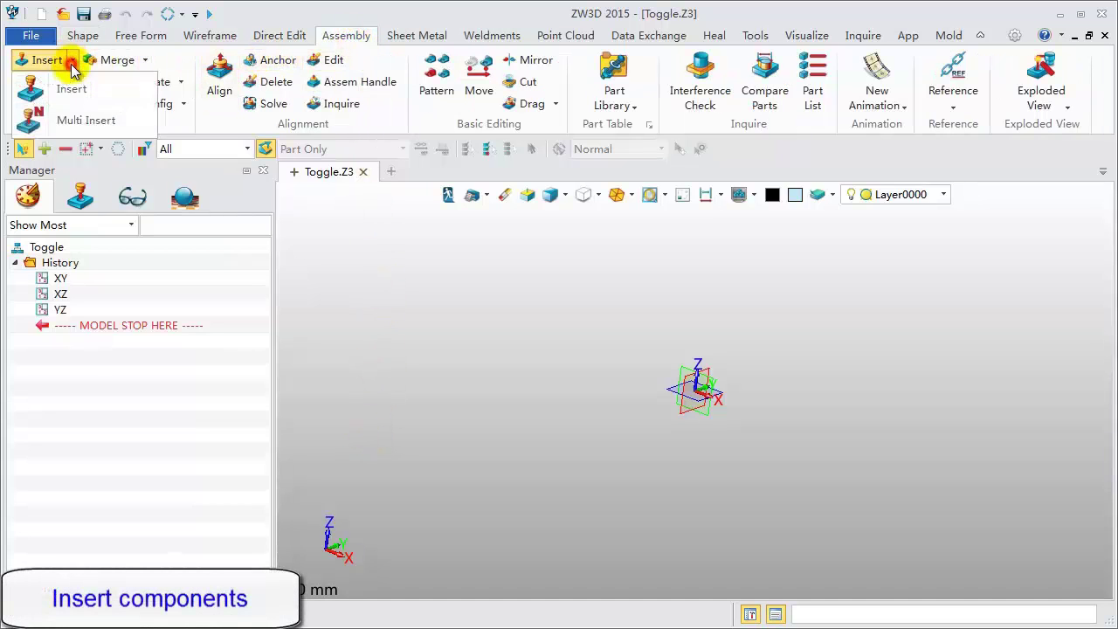
click(77, 119)
click(192, 311)
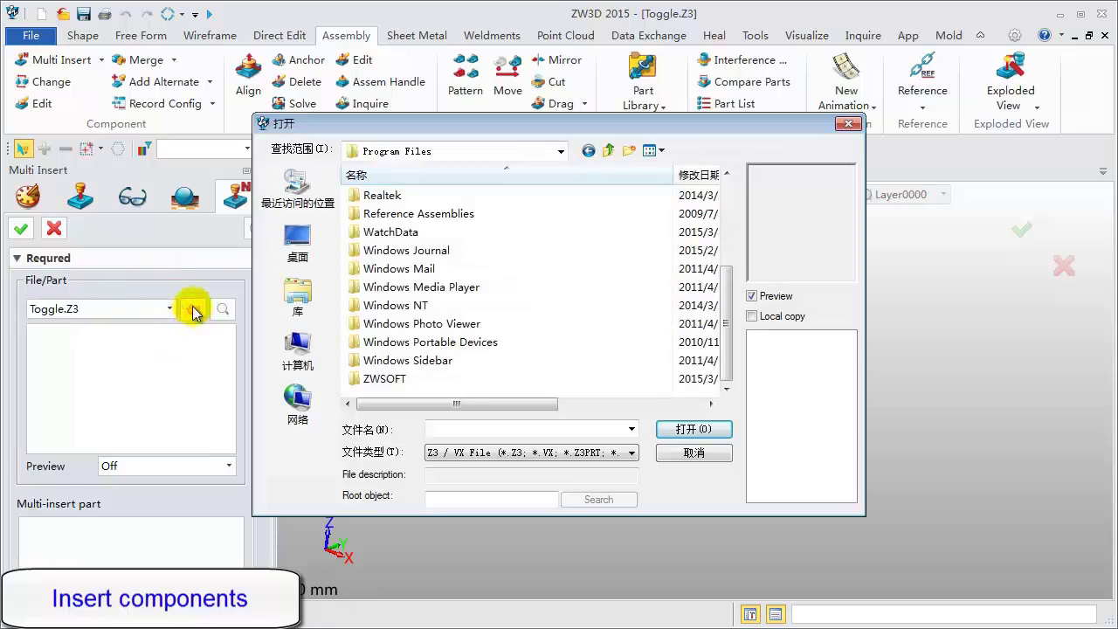
double_click(388, 377)
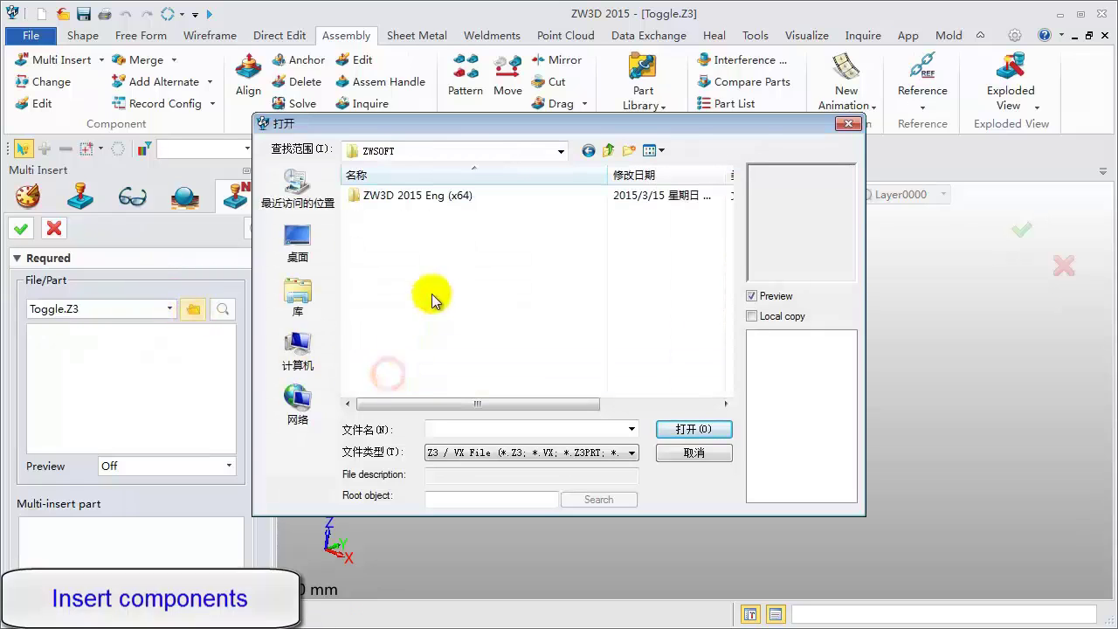
double_click(447, 197)
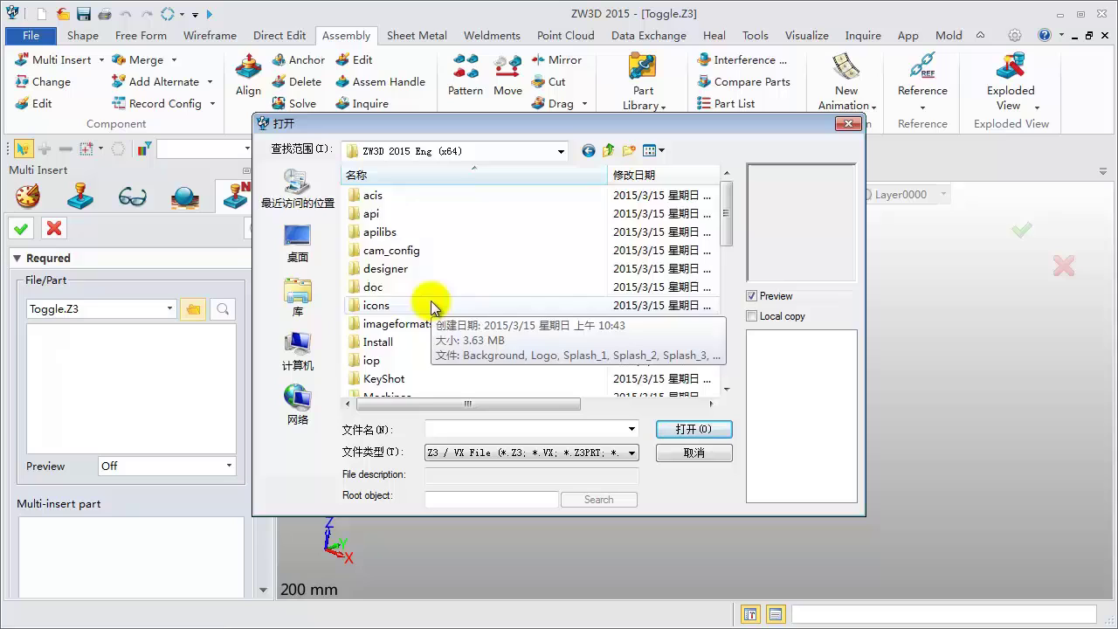
scroll(426, 292, down, 5)
scroll(427, 302, down, 1)
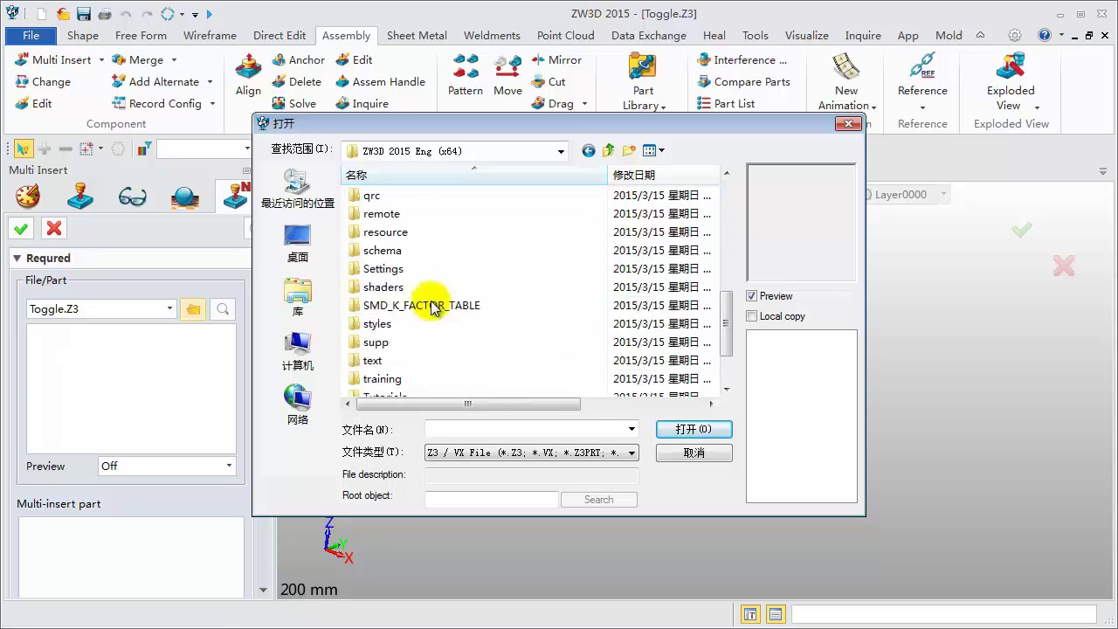
double_click(399, 379)
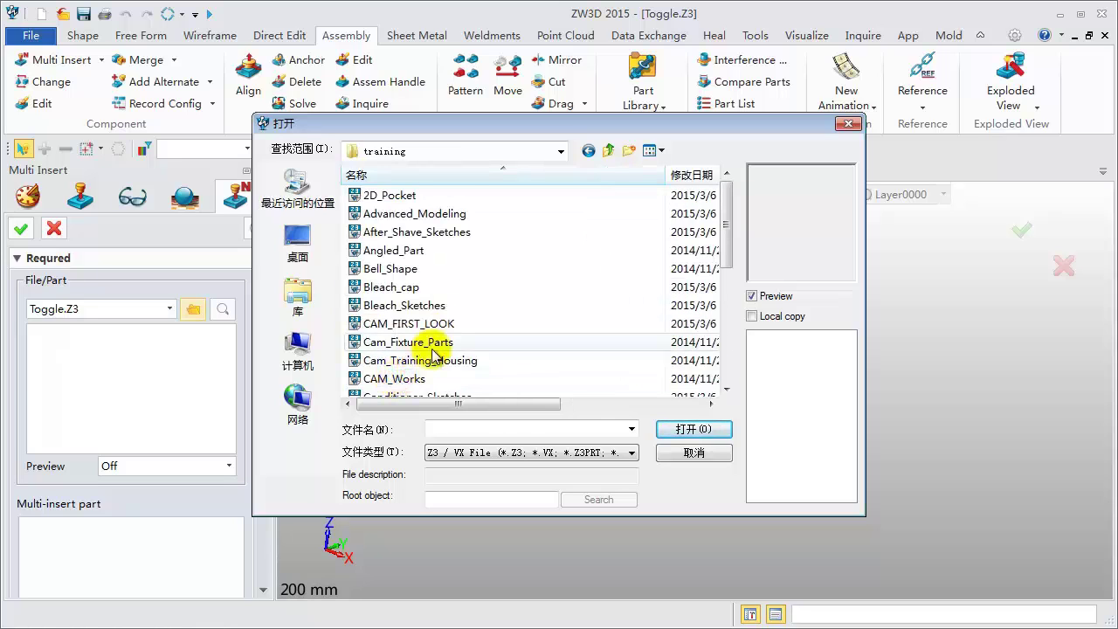
scroll(428, 354, down, 5)
scroll(434, 356, down, 1)
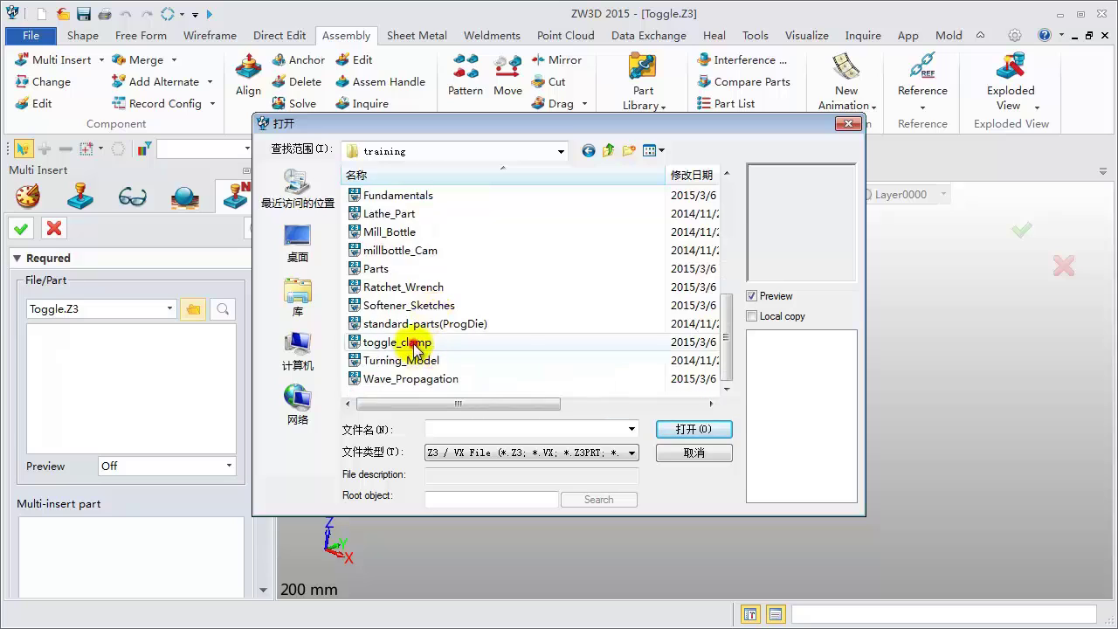
click(411, 341)
click(692, 430)
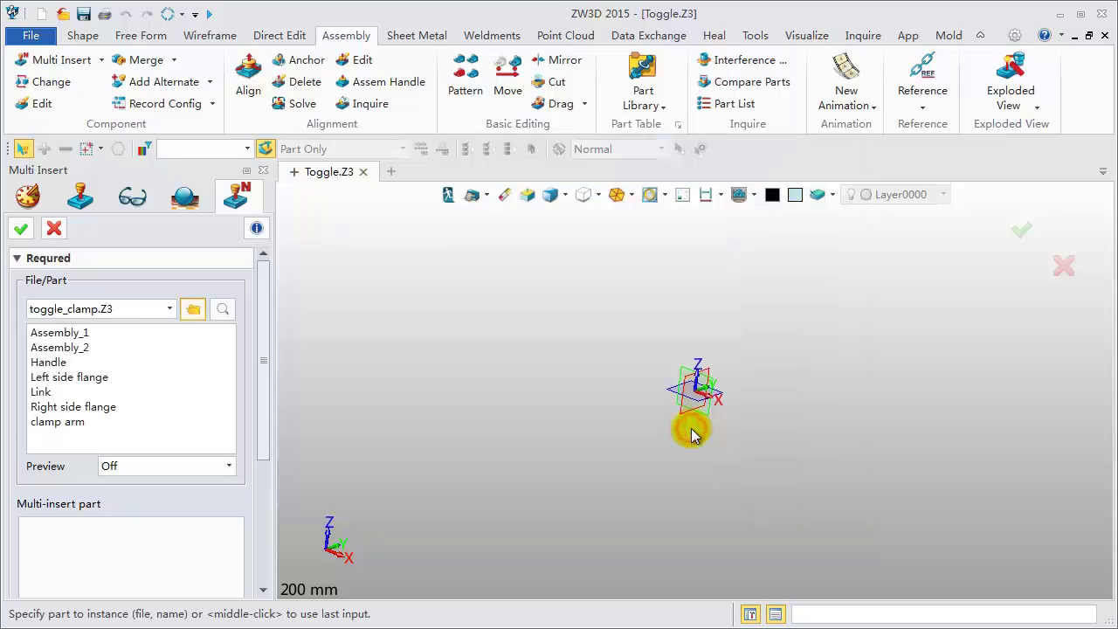
- Insert the Handle, Left side flange, Link, Right side flange and clamp arm parts into the assembly together
click(50, 361)
click(61, 379)
click(41, 391)
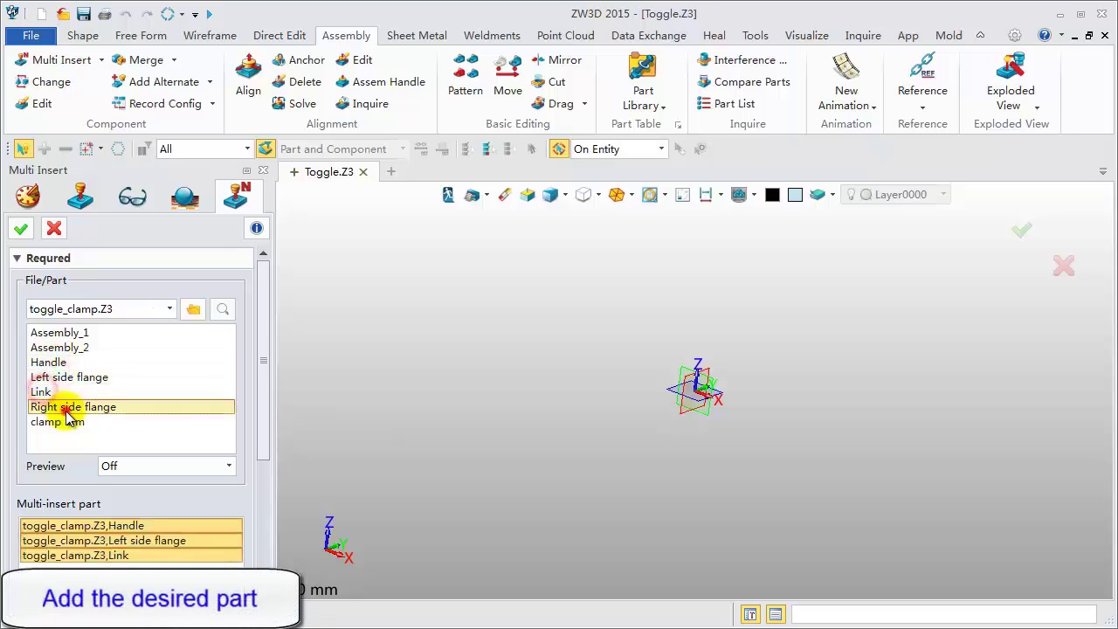
click(70, 407)
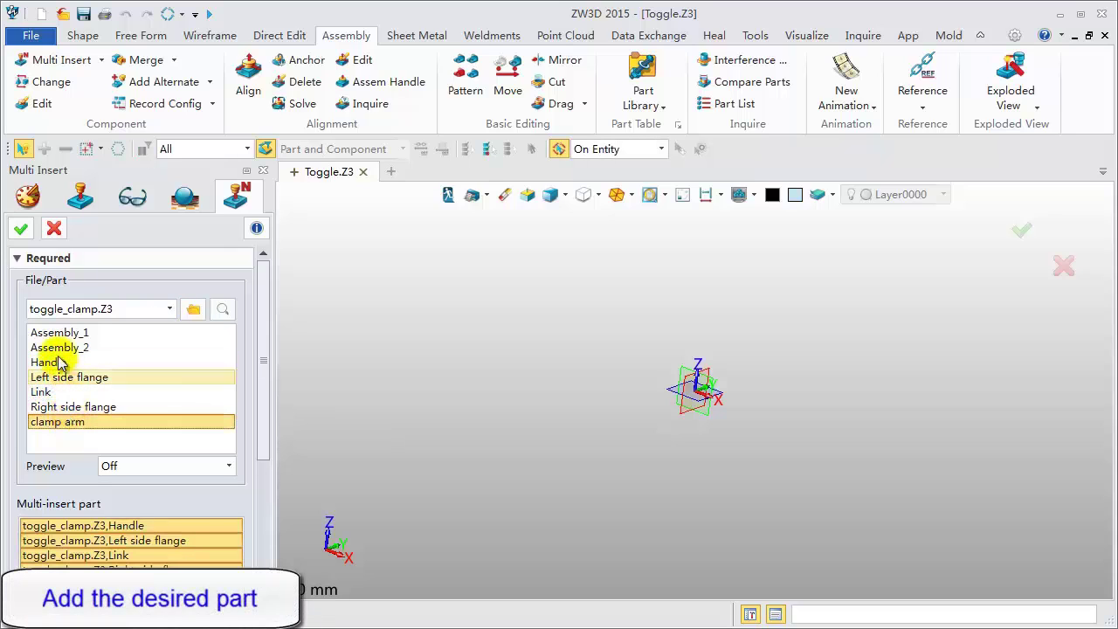
click(21, 228)
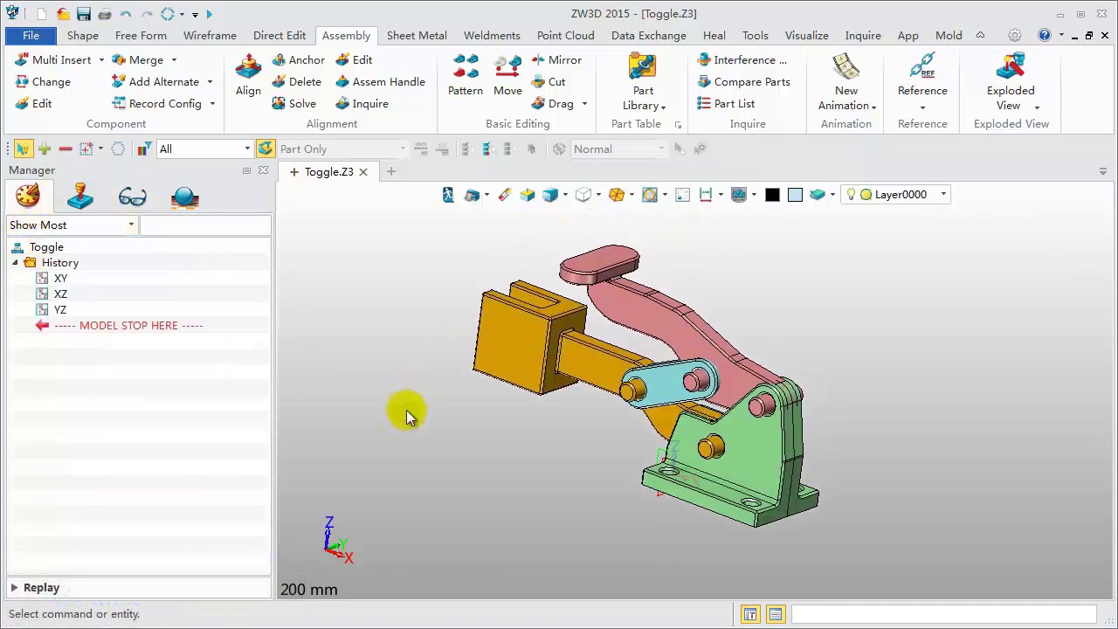
- List the assembly components and anchor the Left side flange as the fixed component
click(76, 198)
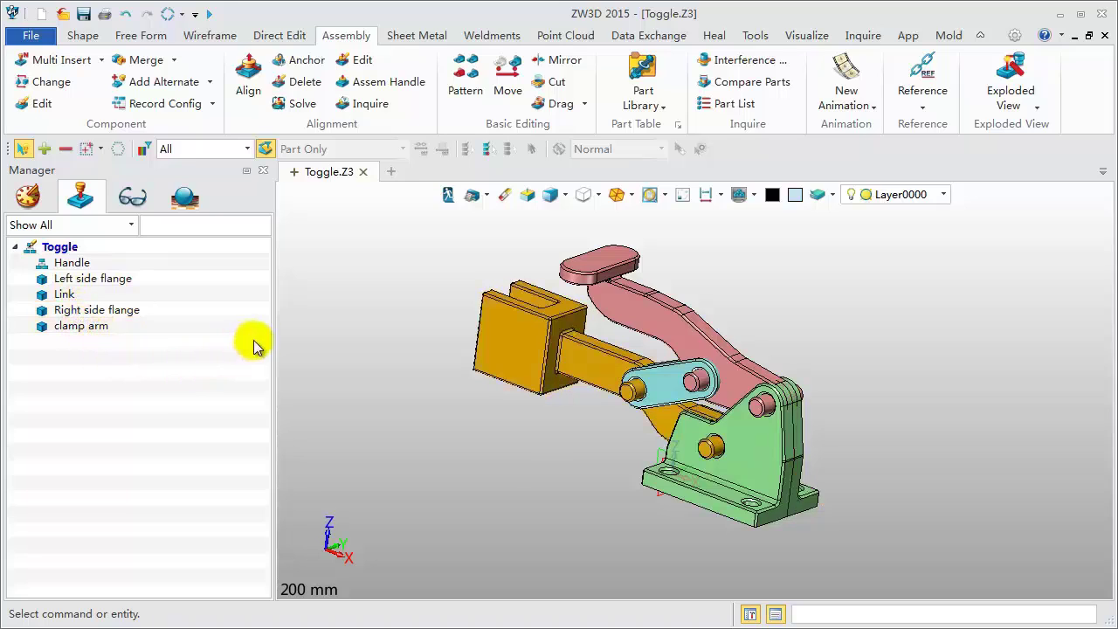
click(303, 63)
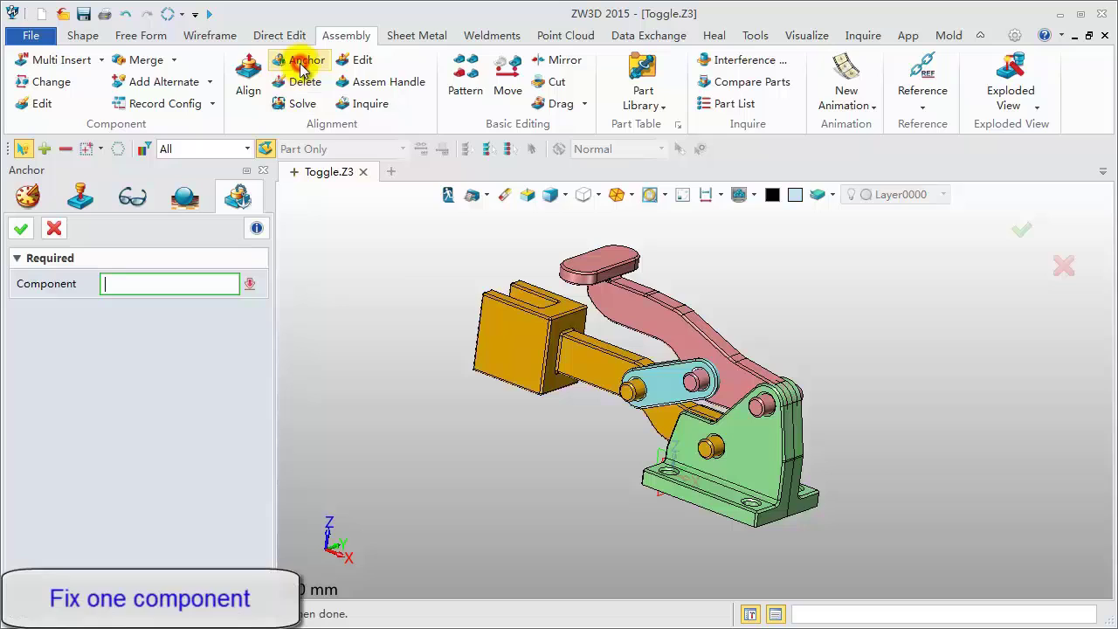
click(636, 479)
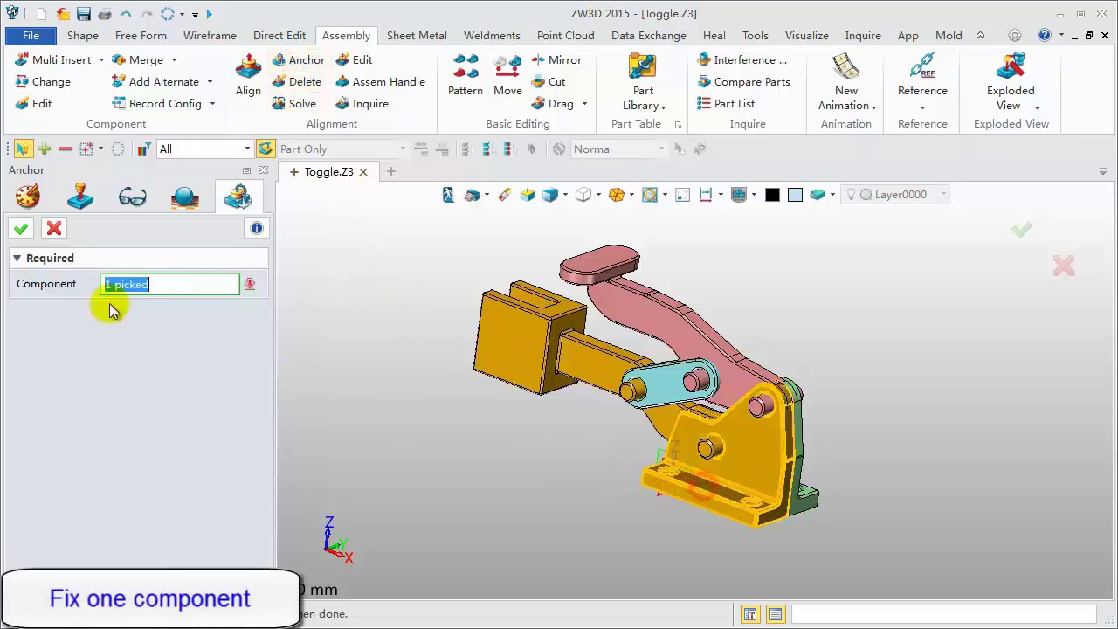
click(21, 228)
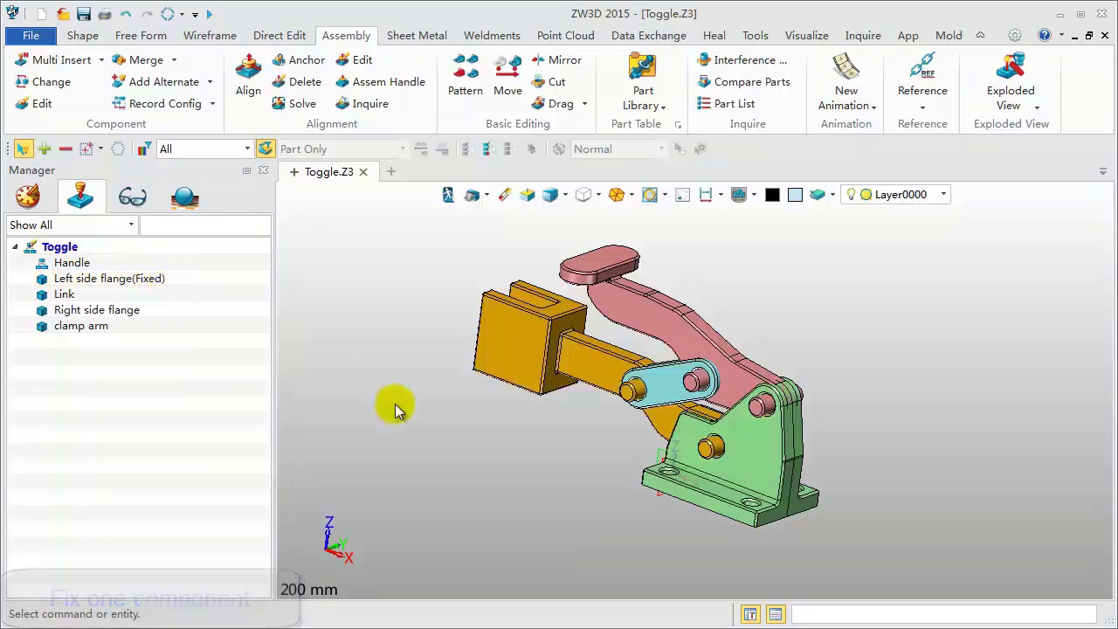
- Move the Right side flange about 109 mm along the Y axis, away from the fixed flange
right_drag(639, 494, 639, 494)
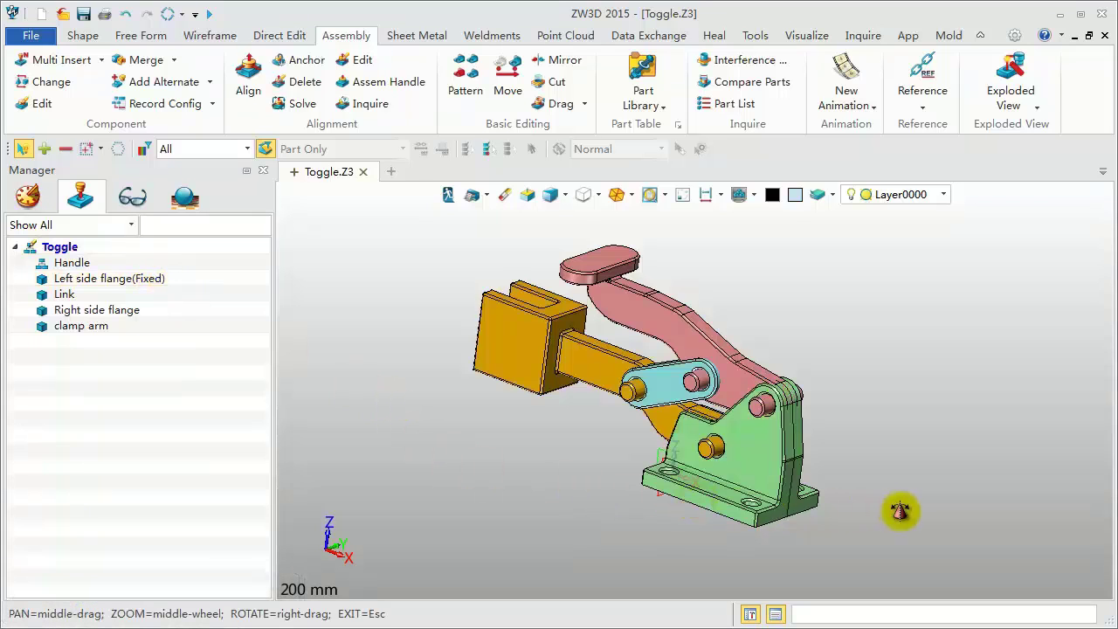
right_drag(900, 511, 790, 524)
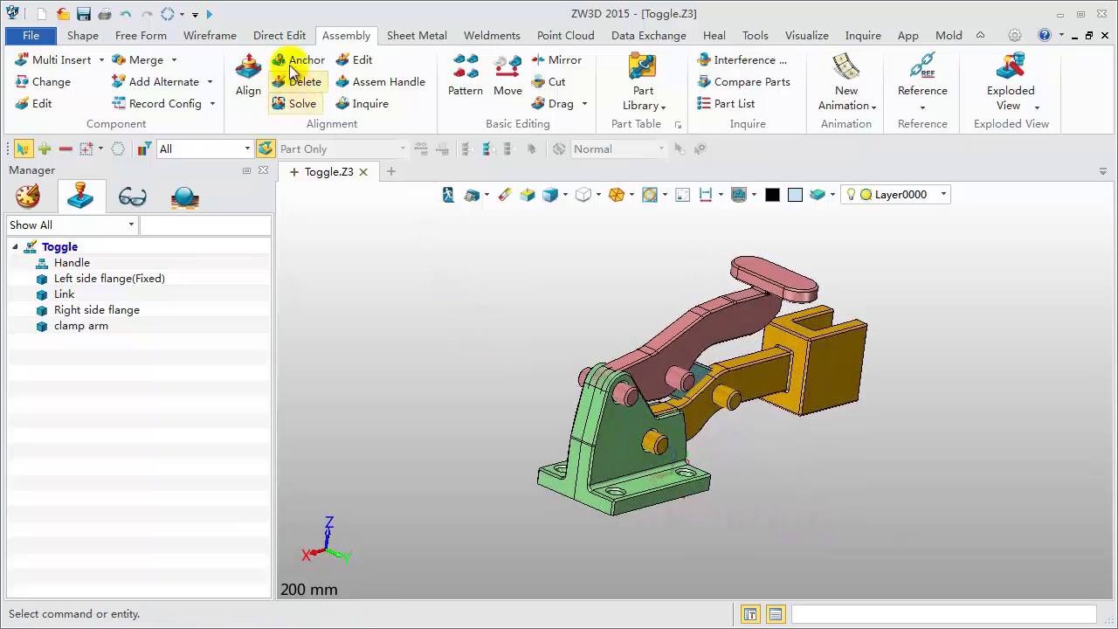
click(506, 77)
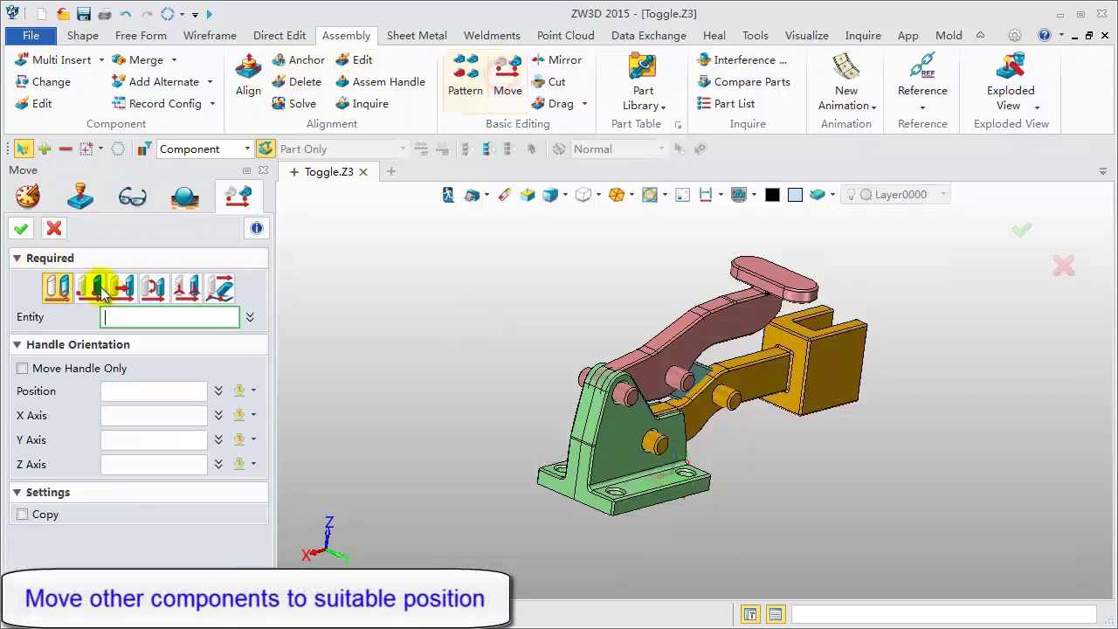
click(625, 480)
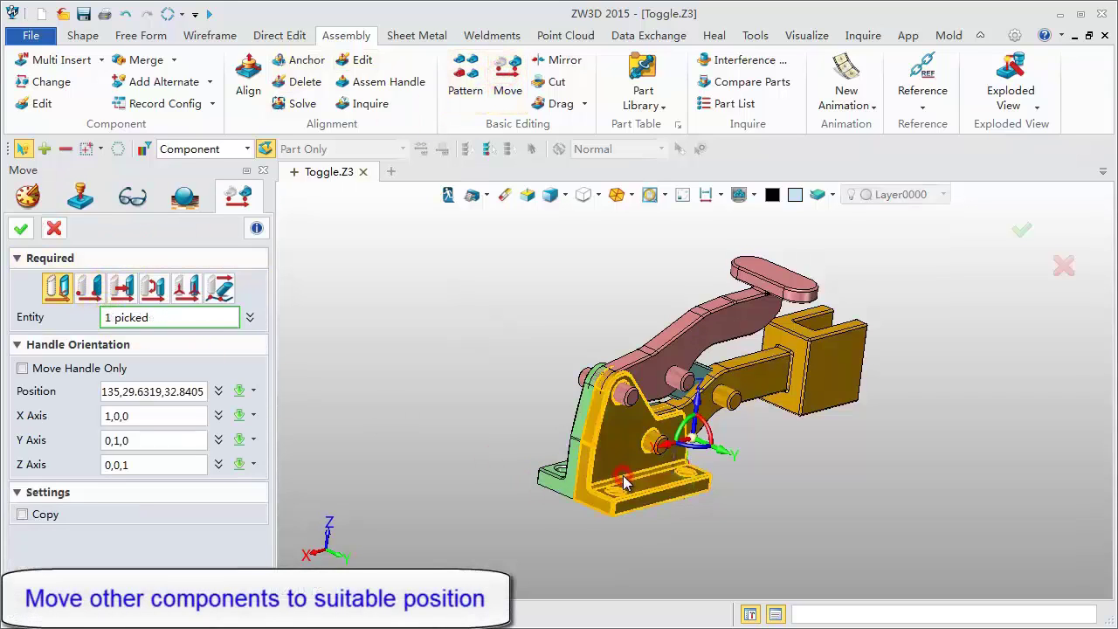
drag(721, 455, 880, 548)
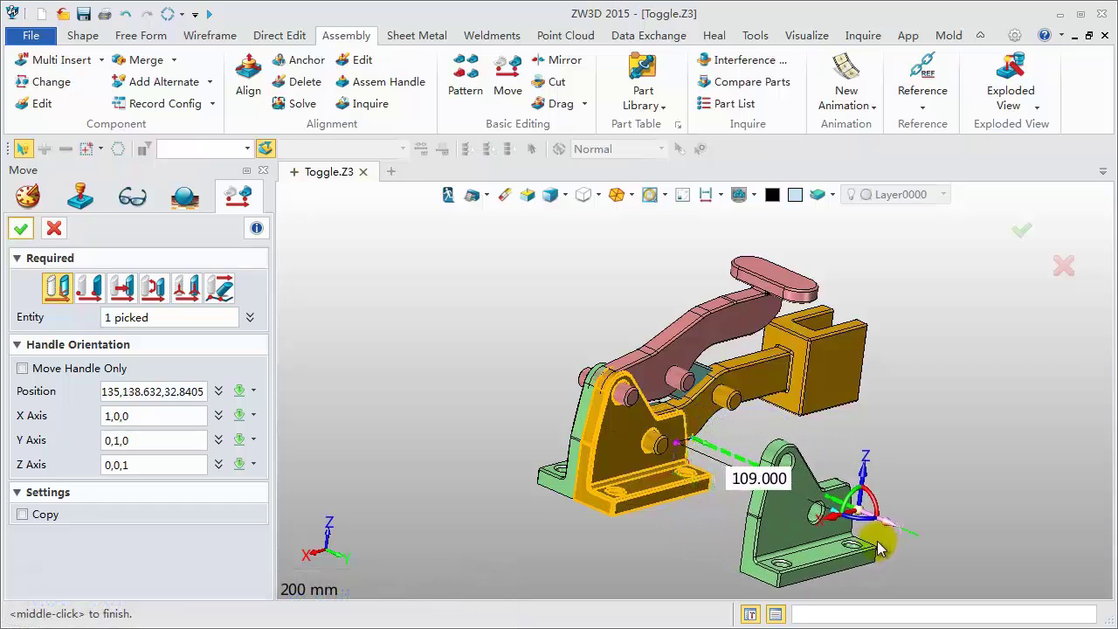
click(22, 229)
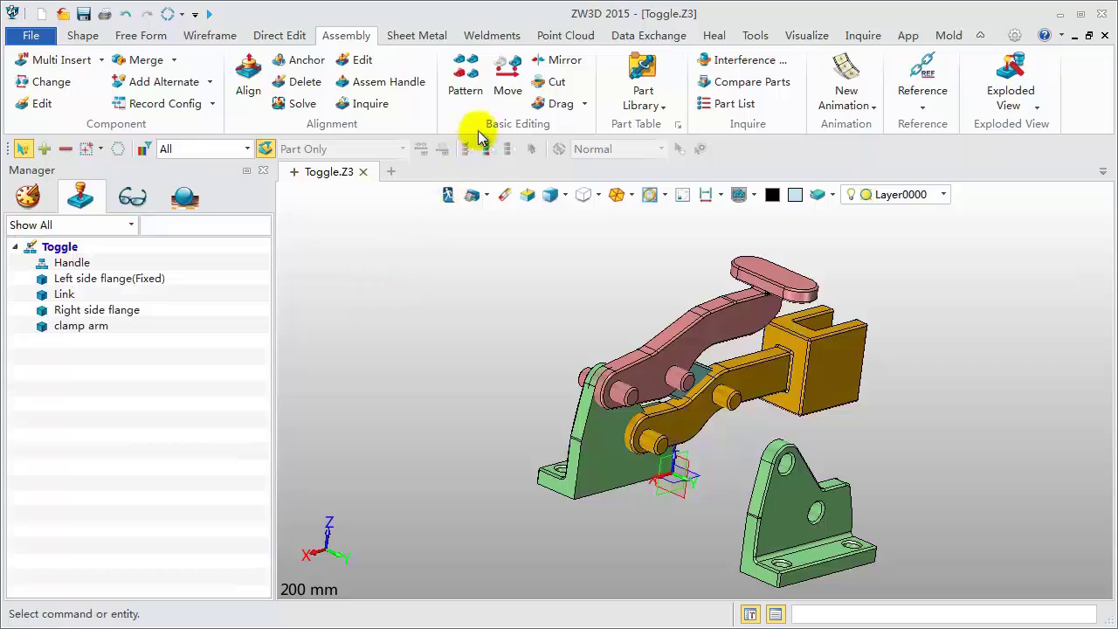
- Move the Handle about 67 mm along Y and about 66 mm up along Z, clear of the other components
click(507, 77)
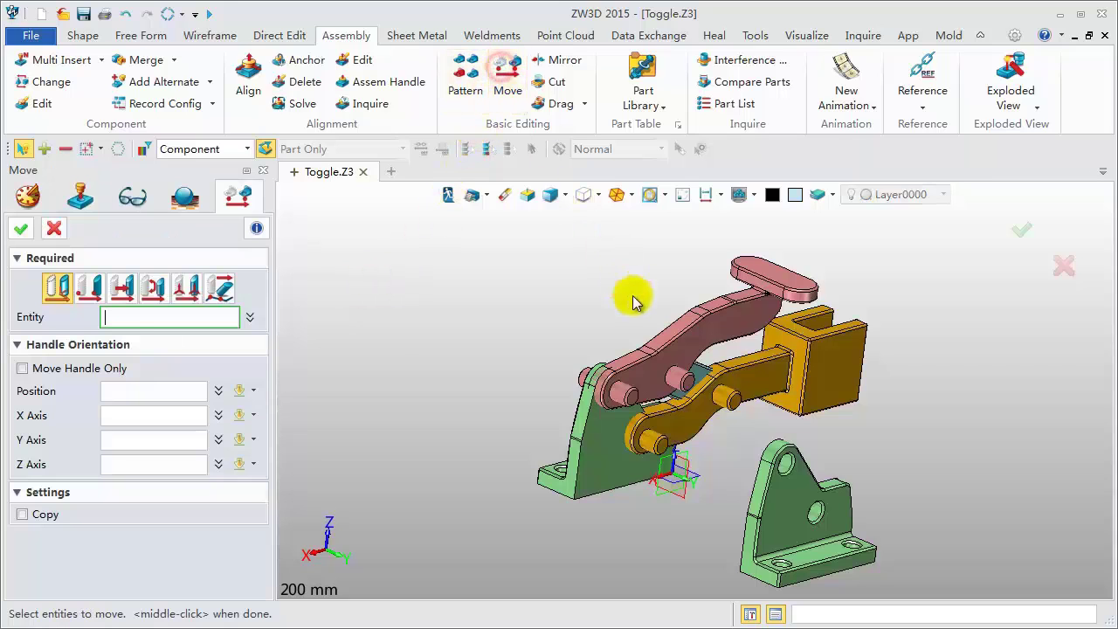
click(671, 359)
click(670, 359)
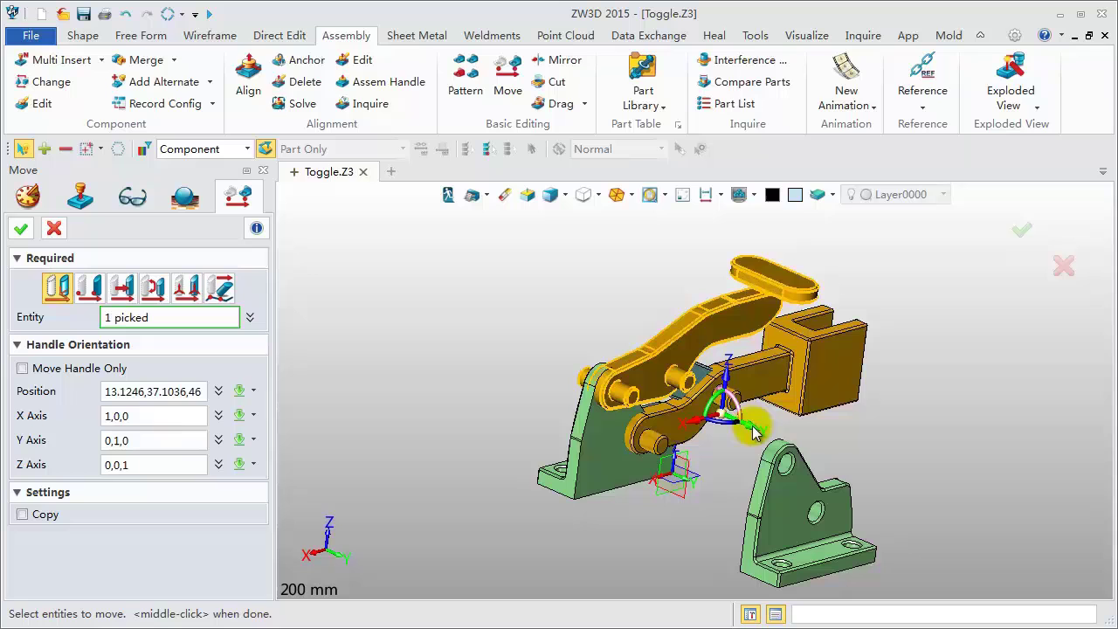
drag(752, 432, 825, 295)
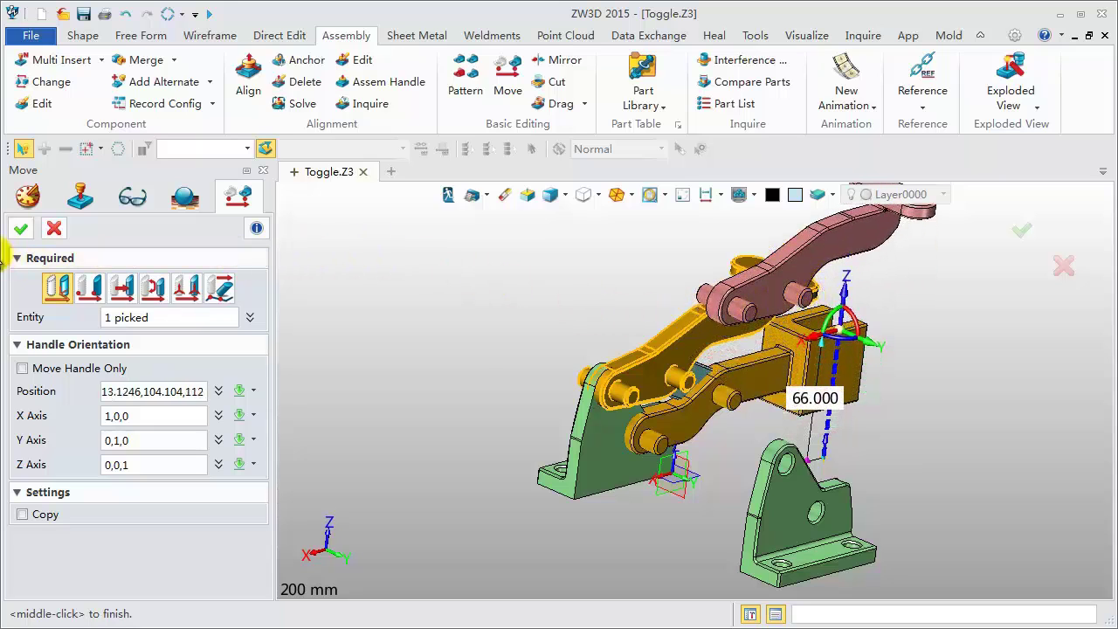
click(23, 230)
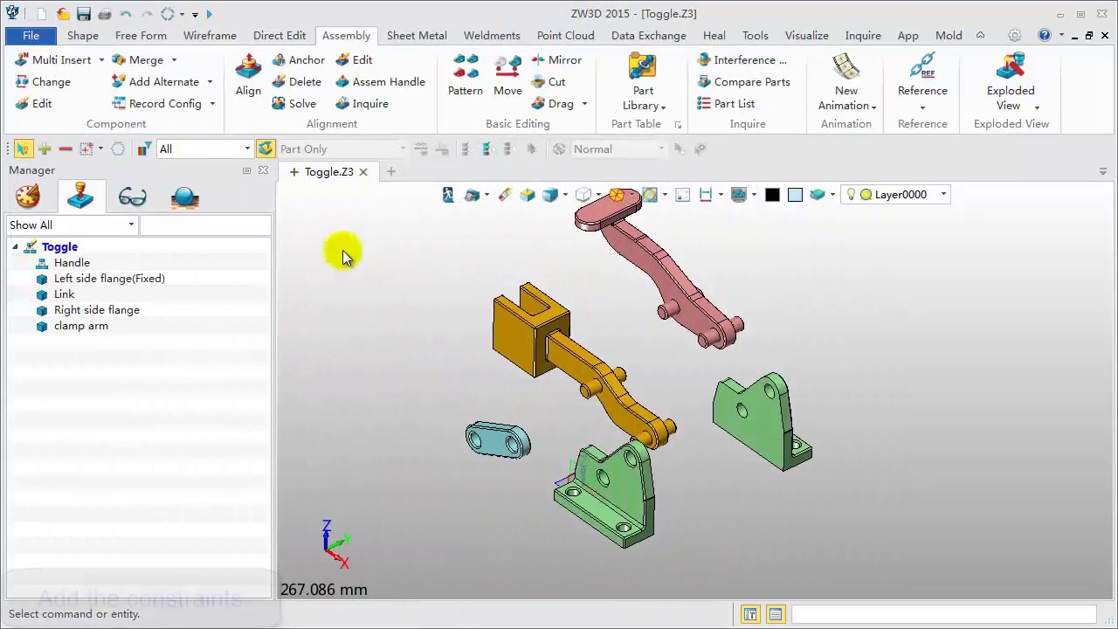
- Align the clamp arm's end pin concentric with the Left side flange's lower hole, picking faces, with Same facing and existing alignments hidden
click(249, 80)
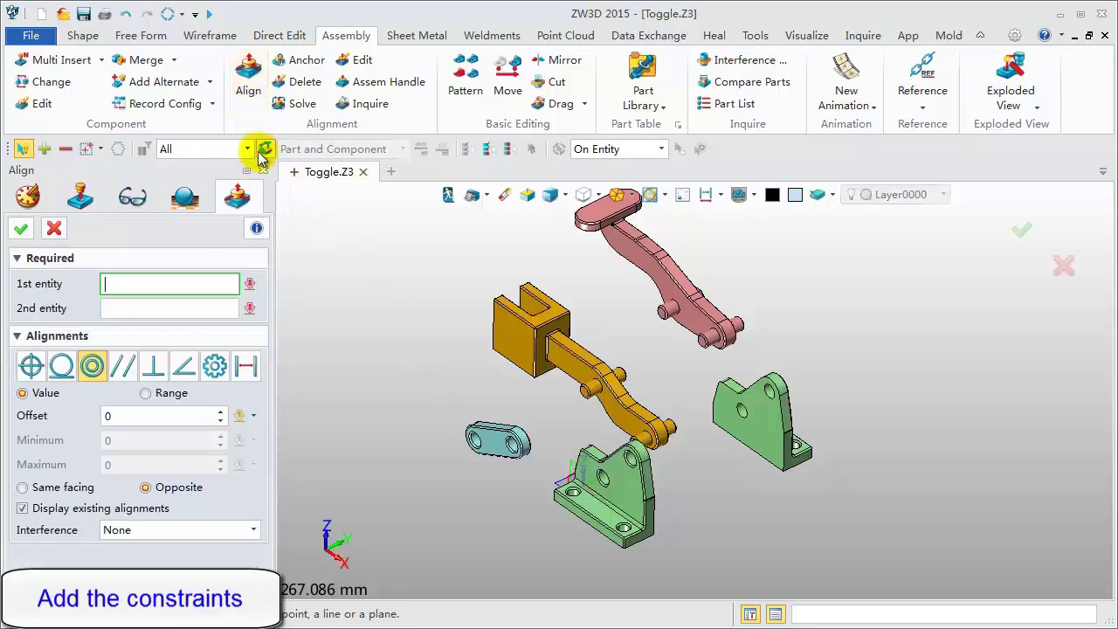
click(248, 150)
click(210, 228)
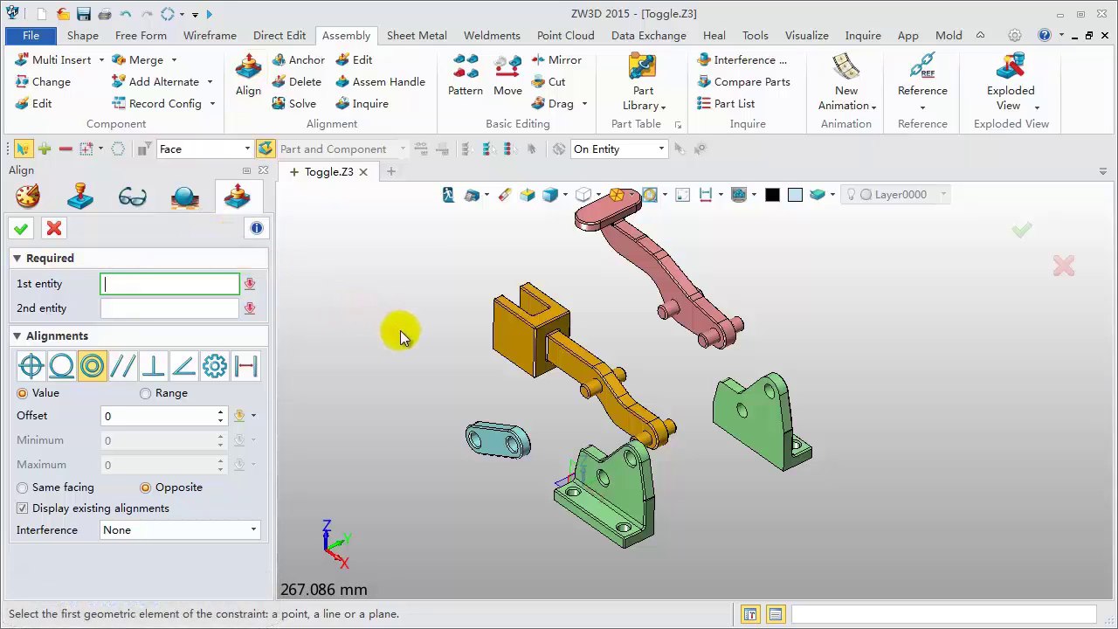
click(640, 436)
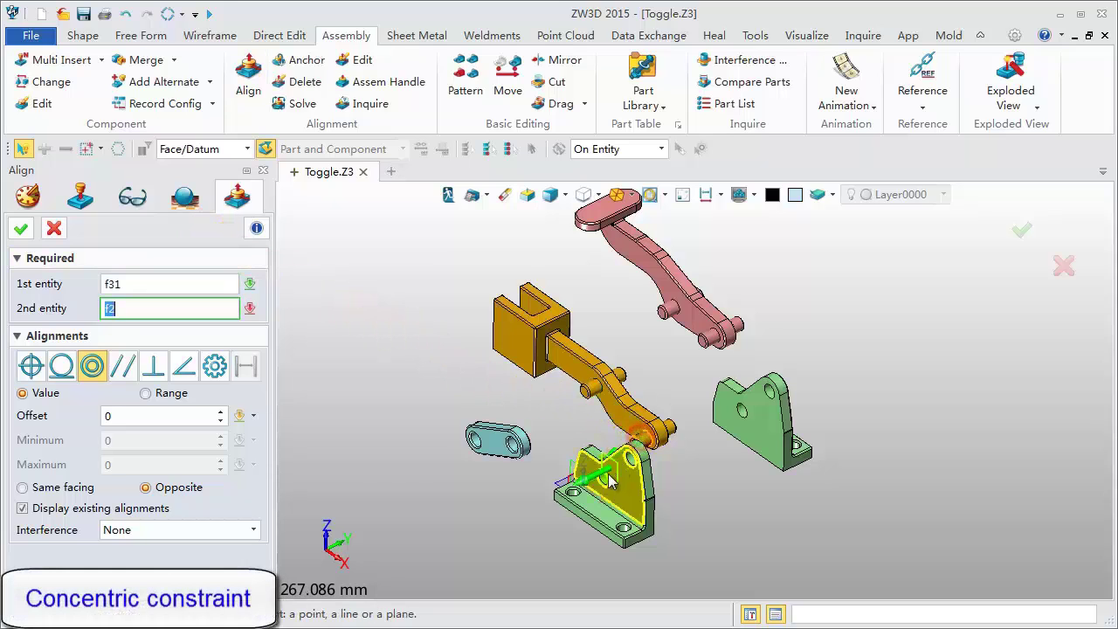
click(609, 479)
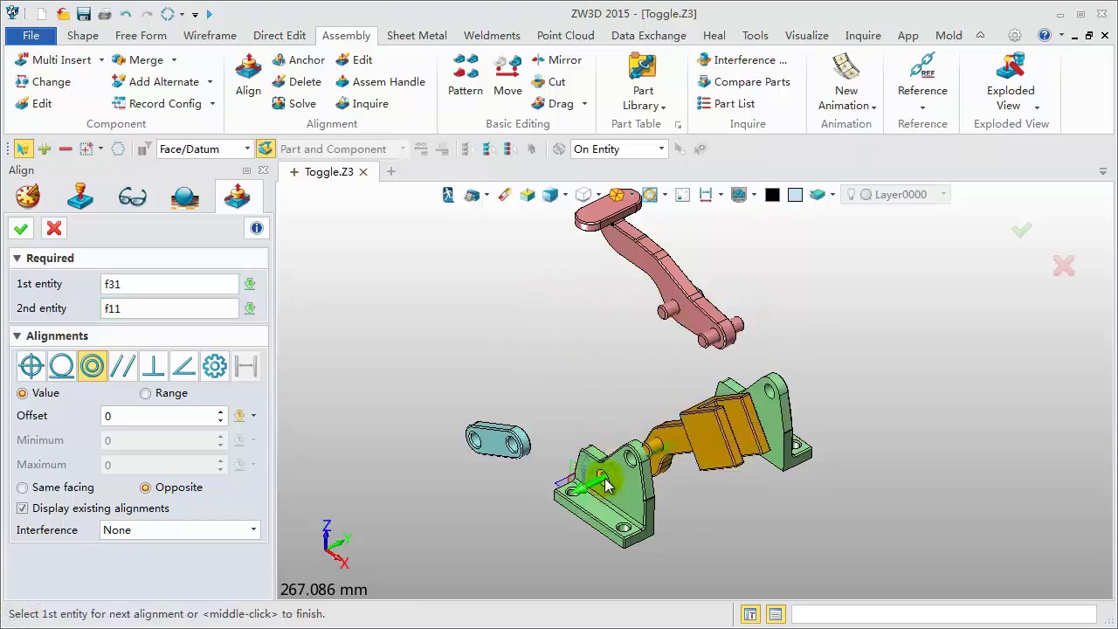
click(22, 487)
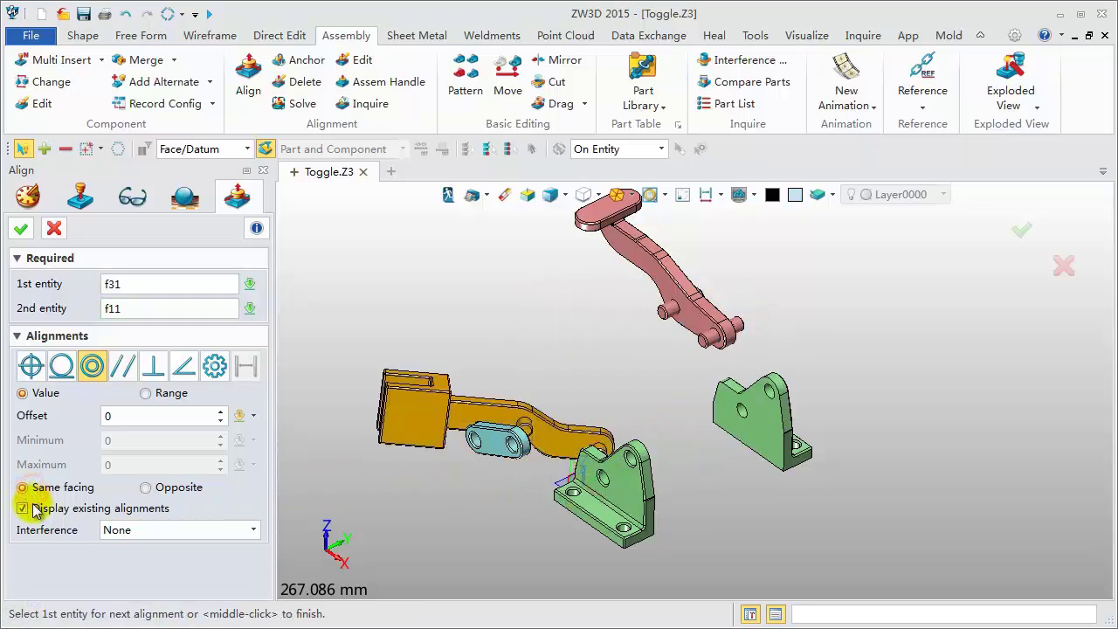
click(26, 508)
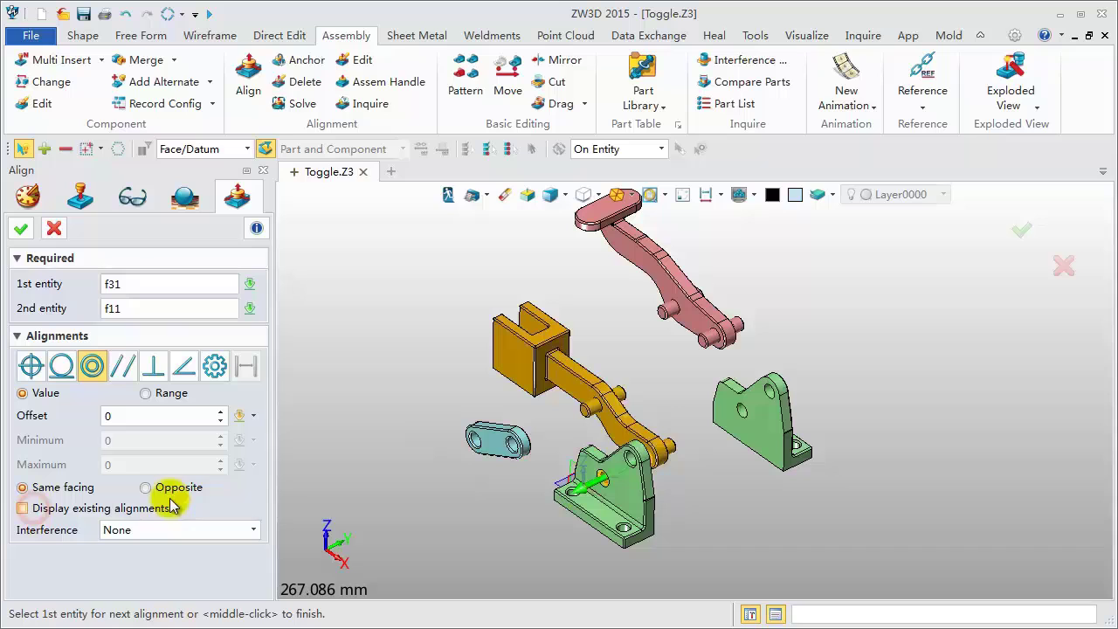
- Align the clamp arm's side face coincident with the Left side flange's inner face, offset 0, Opposite facing
click(578, 402)
right_drag(728, 500, 649, 511)
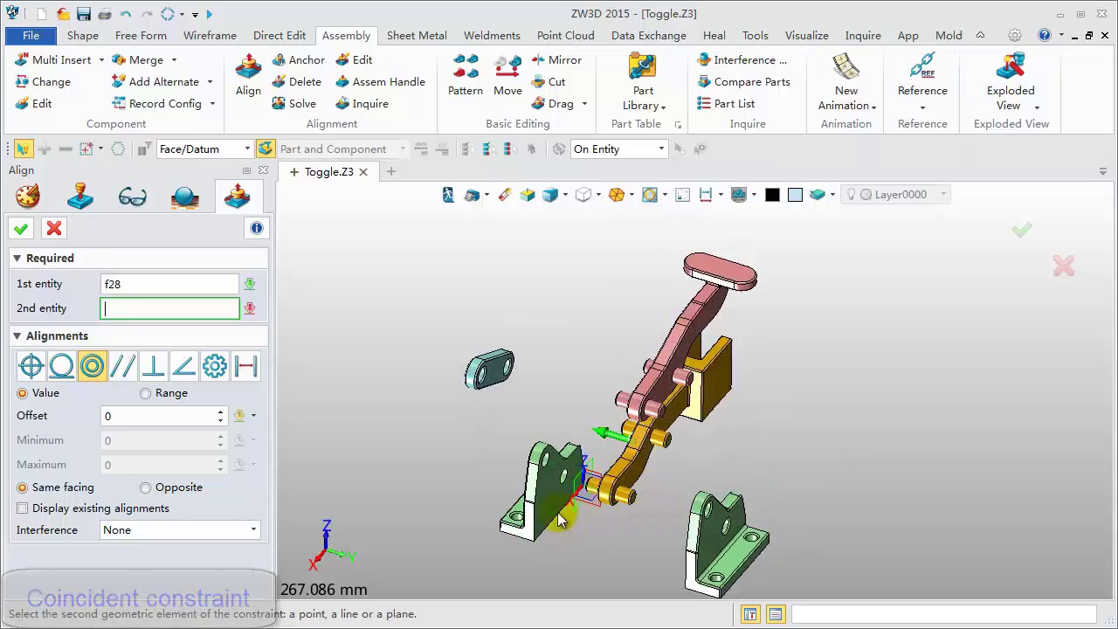
click(547, 511)
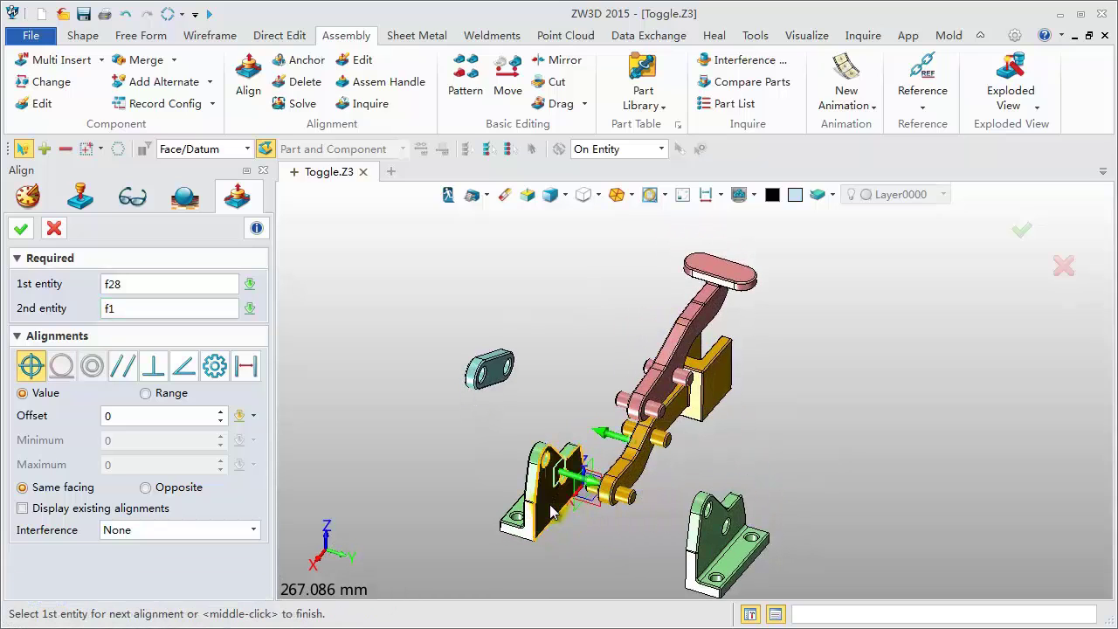
click(150, 493)
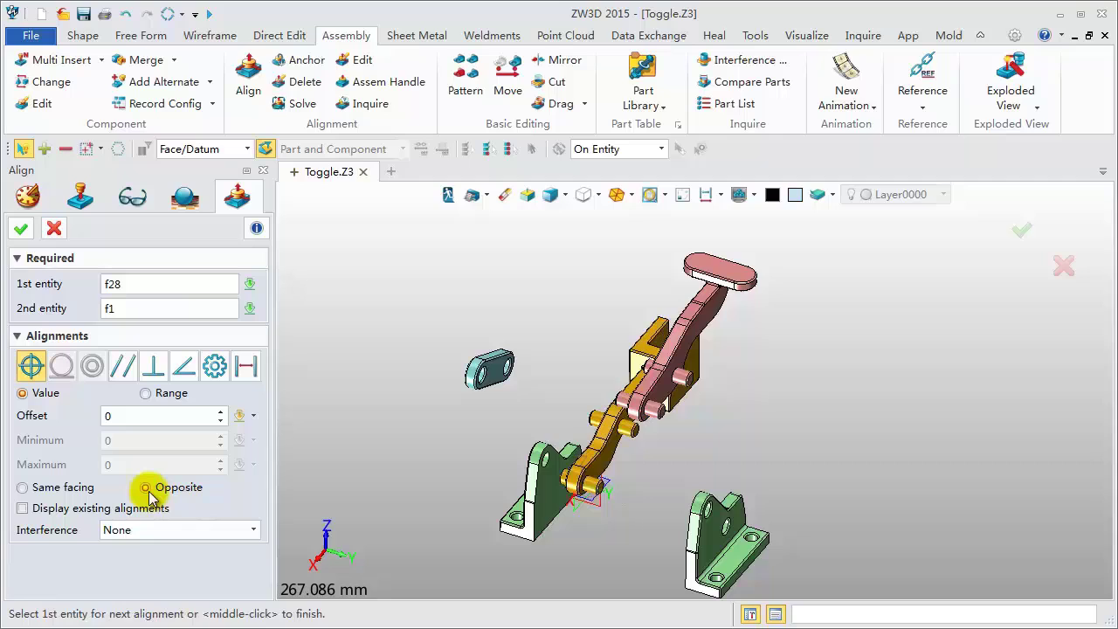
click(21, 228)
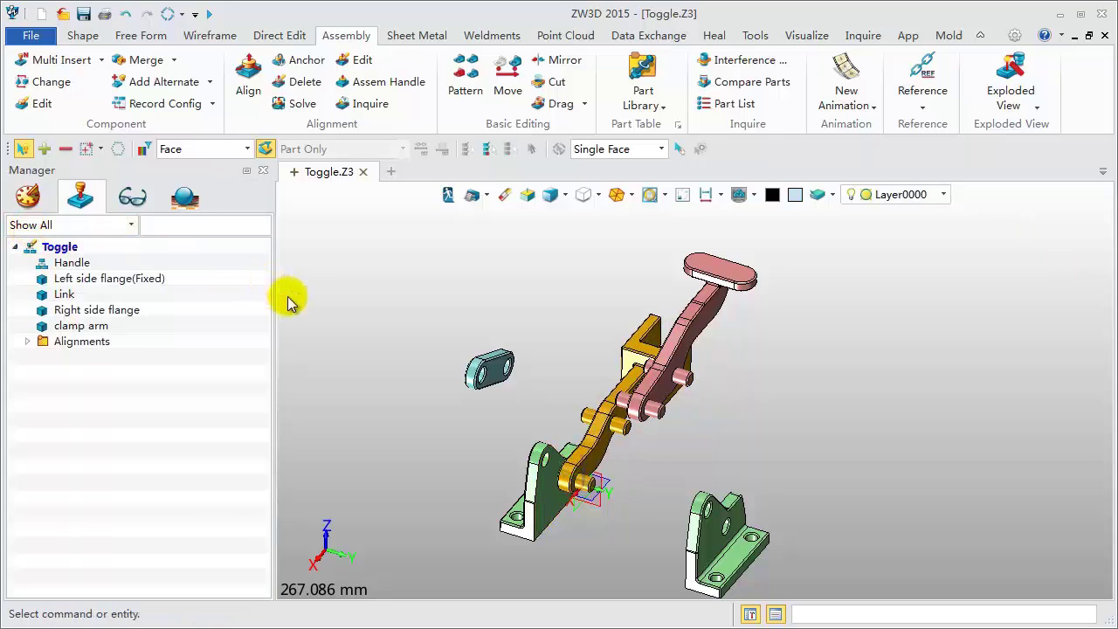
- Align the Handle's end pin concentric with the Left side flange's upper hole, using Same facing
right_drag(320, 300, 412, 316)
middle_click(371, 306)
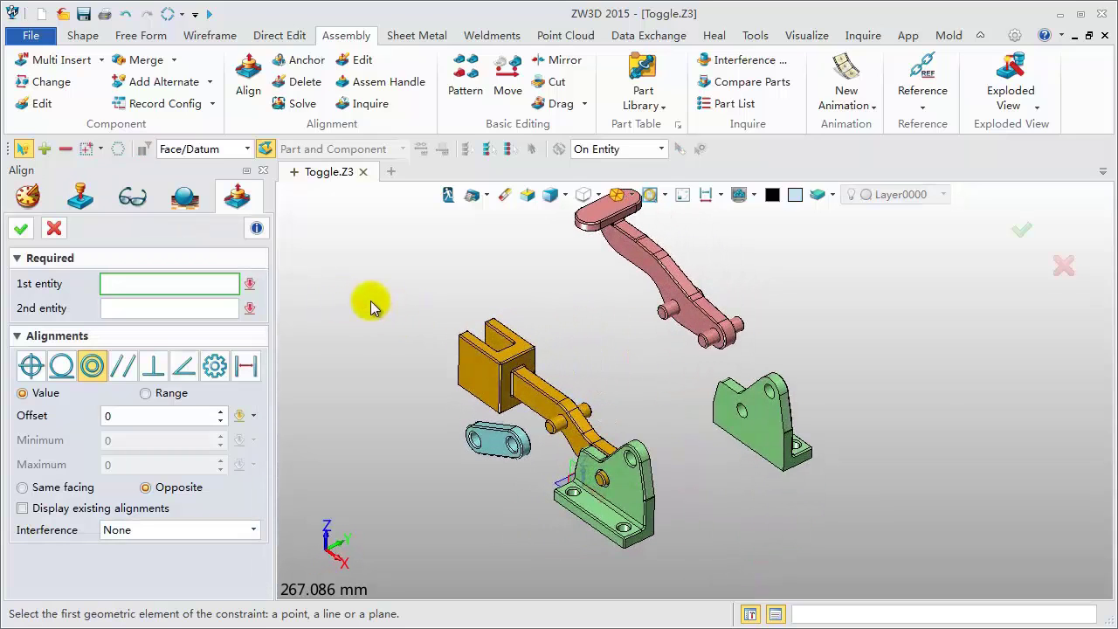
click(709, 342)
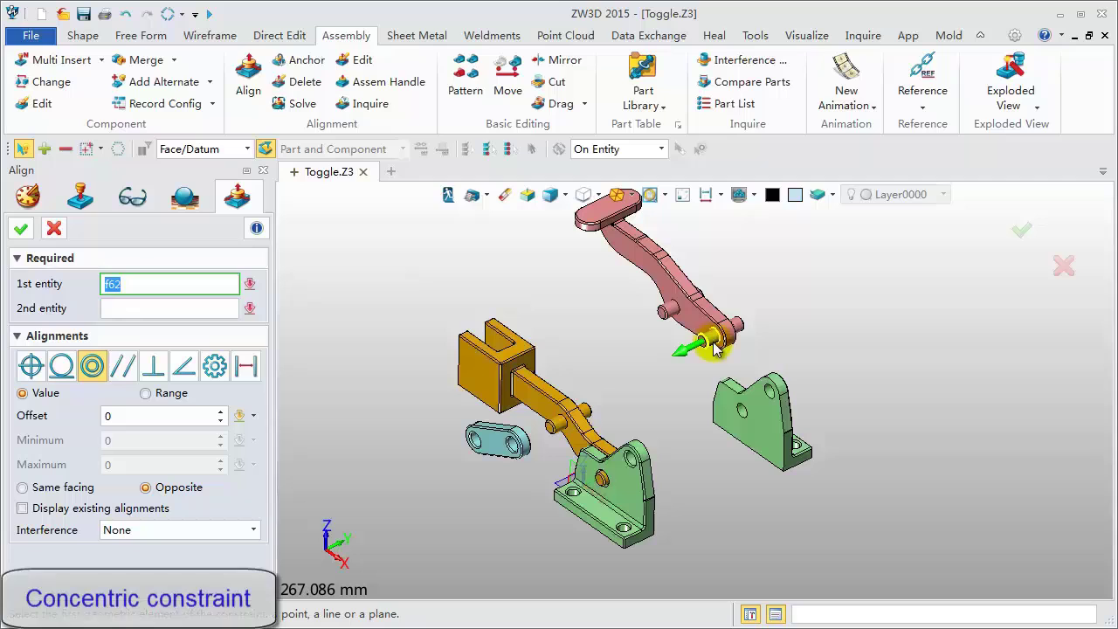
click(631, 463)
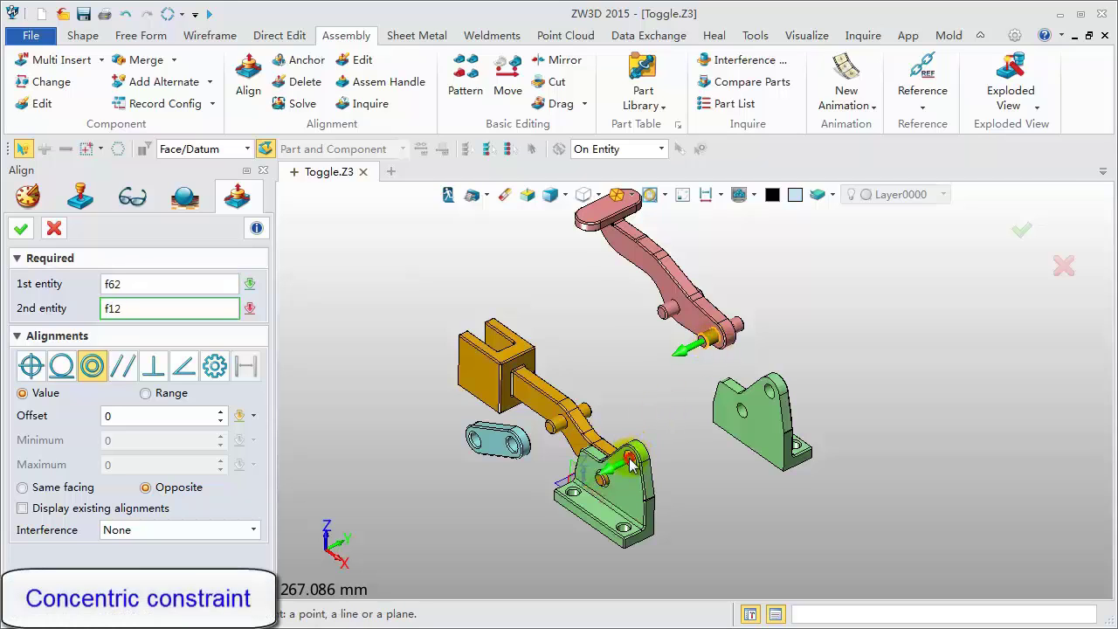
click(35, 494)
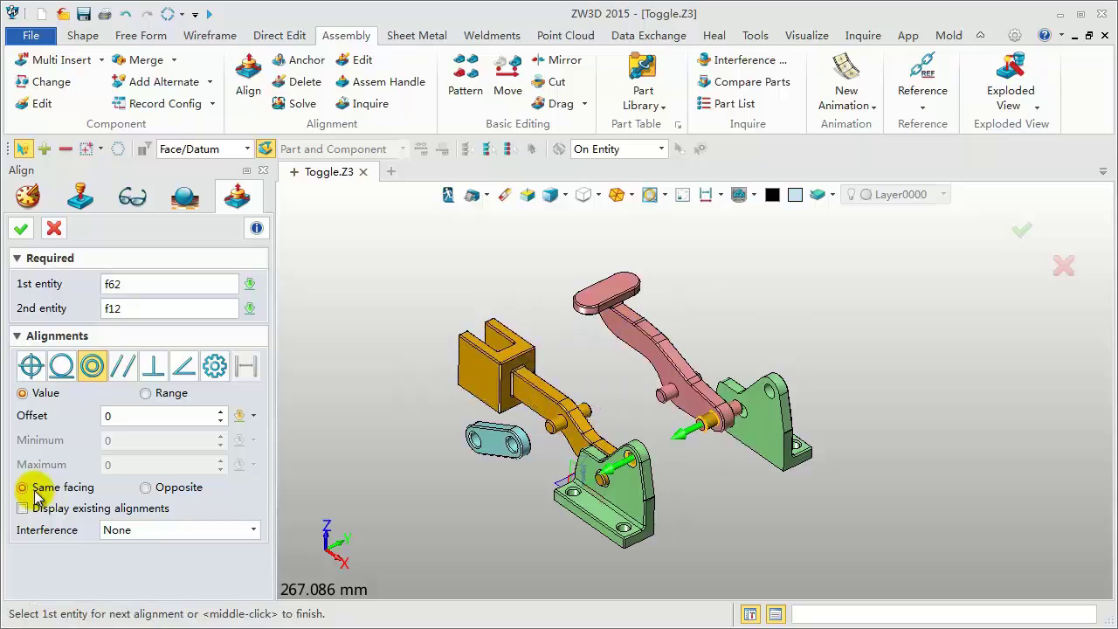
- Align the Handle's side face coincident with the Left side flange's inner face, offset 0, Opposite facing
click(615, 330)
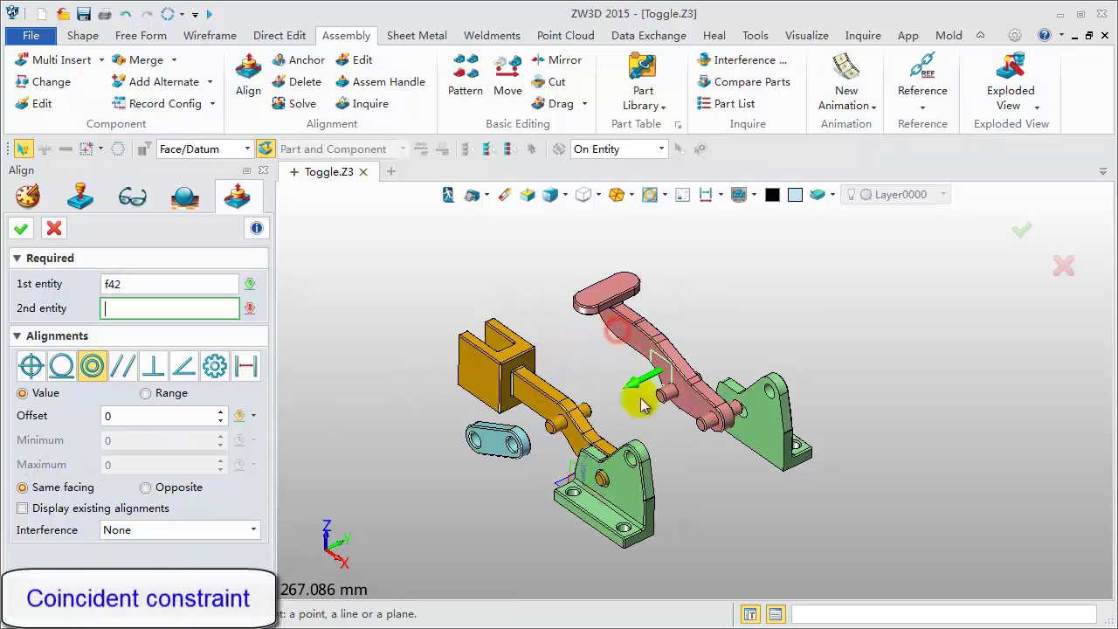
right_drag(732, 490, 669, 516)
click(543, 520)
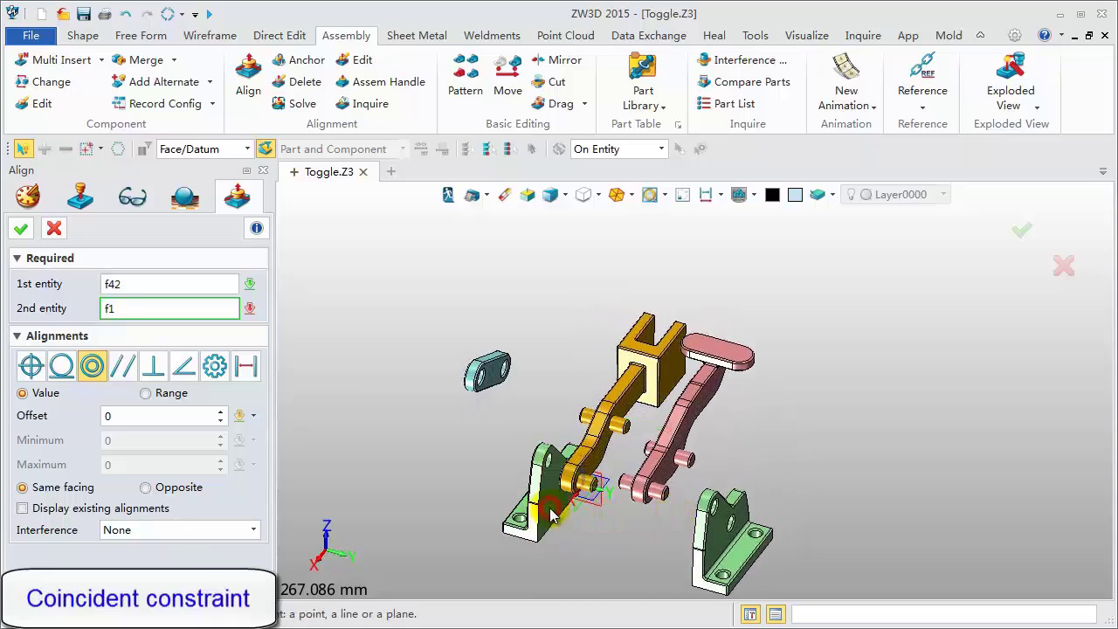
click(145, 487)
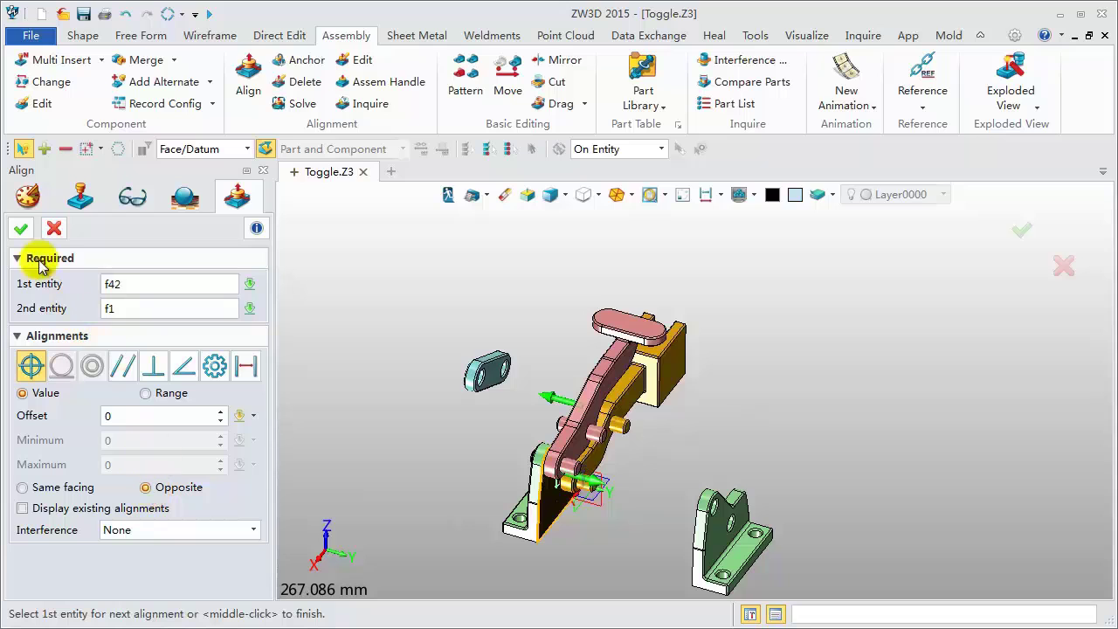
click(21, 228)
- Align the Link's hole farther from the flange concentric with the clamp arm's middle pin, using Same facing
right_drag(402, 365, 482, 387)
scroll(484, 525, up, 2)
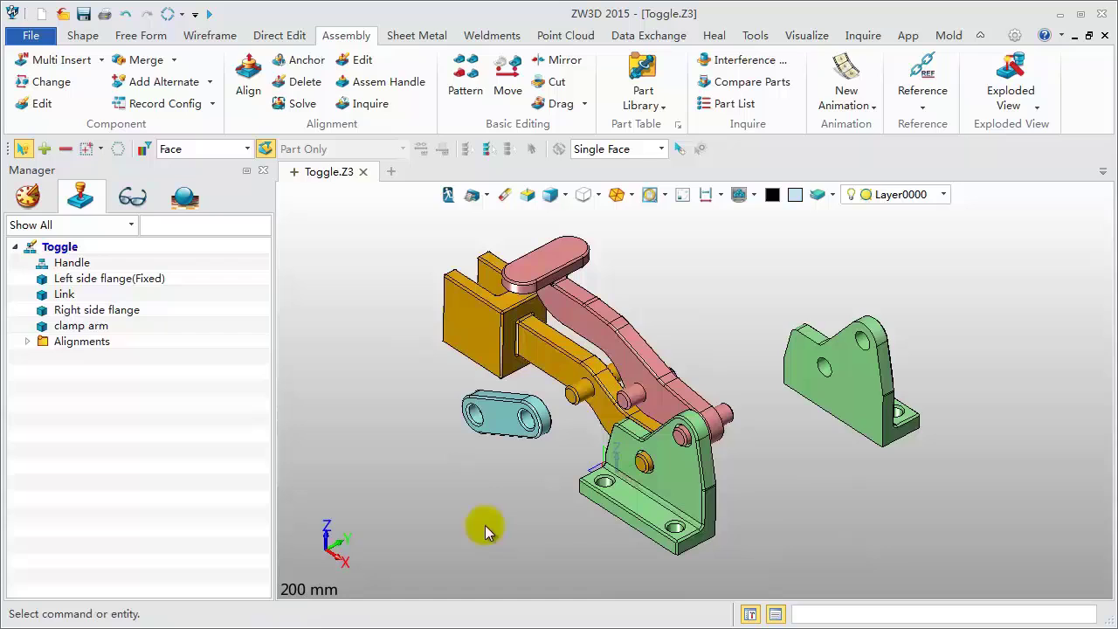
middle_click(323, 247)
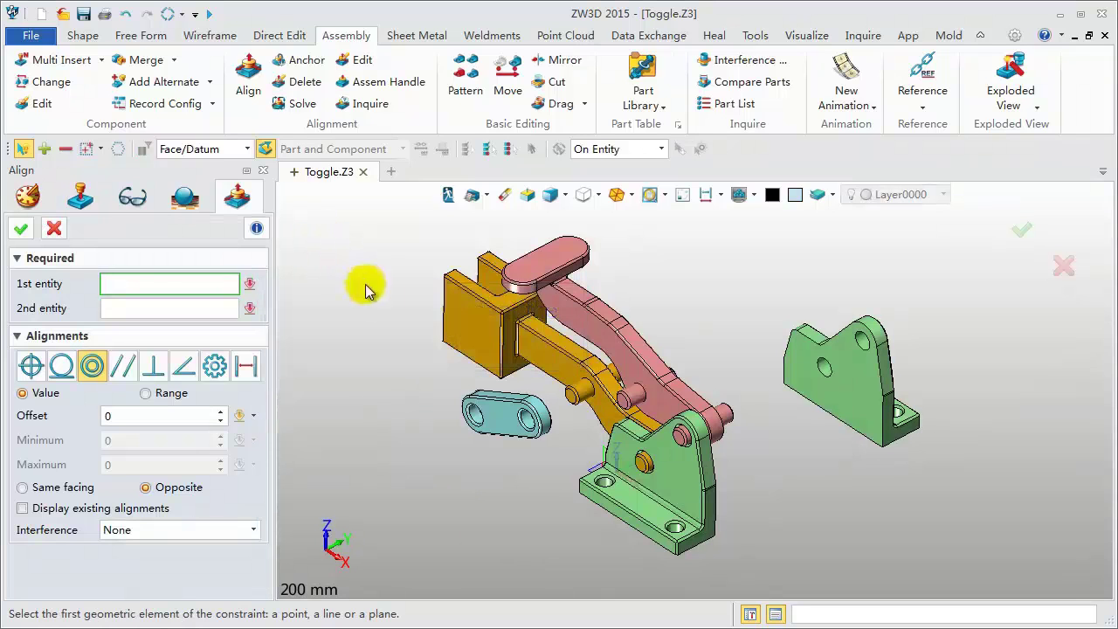
click(568, 387)
click(569, 390)
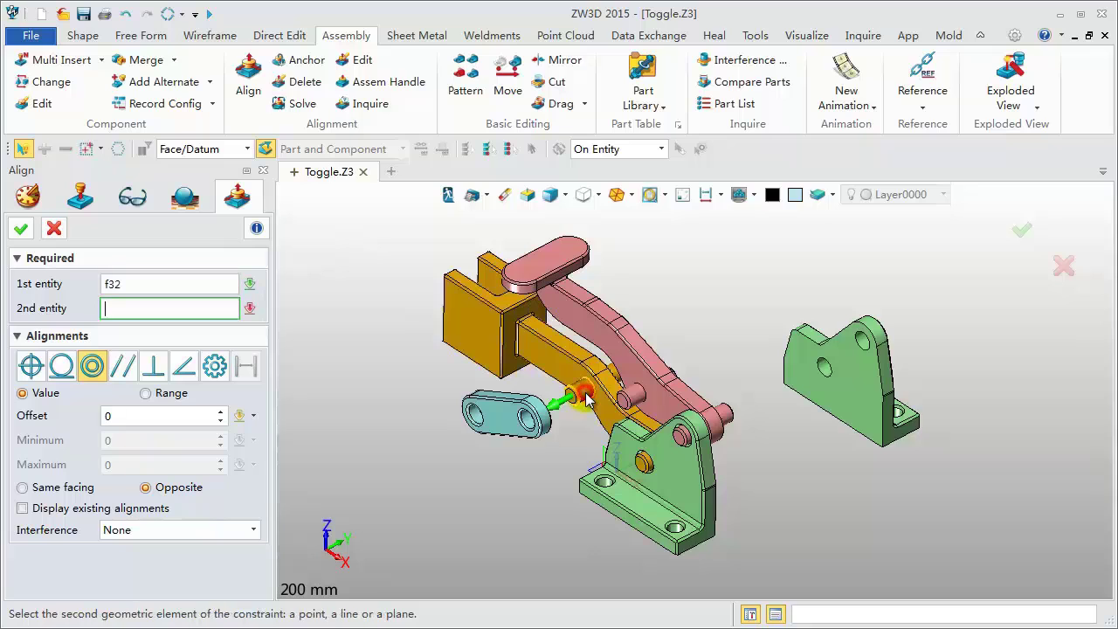
click(474, 412)
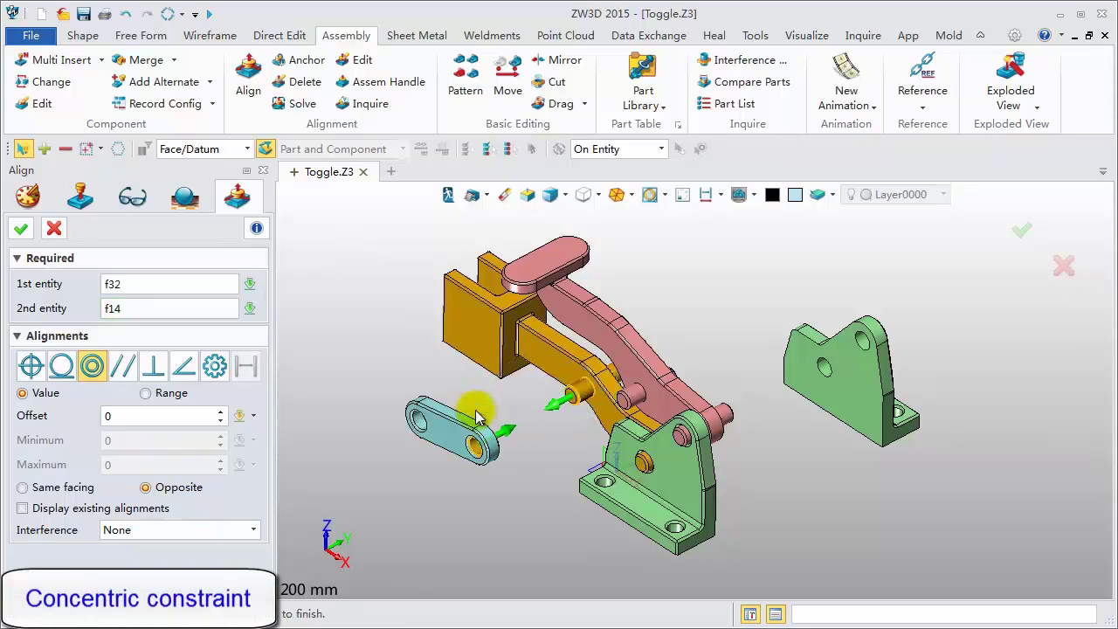
click(36, 489)
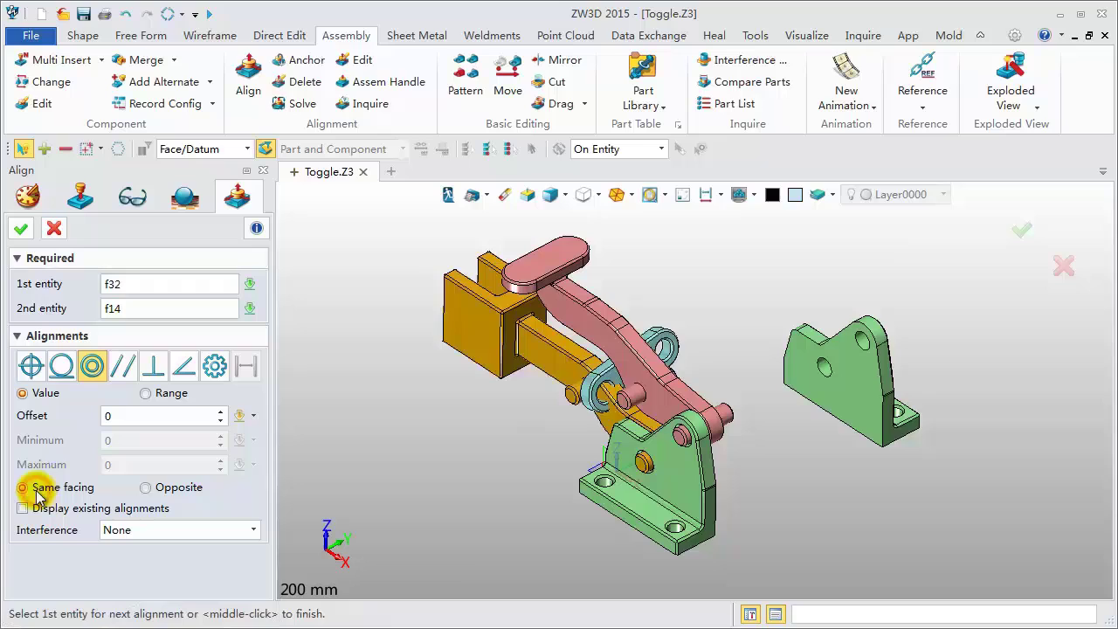
- Align the Link's other hole concentric with the Handle's middle pin, keeping Same facing
click(635, 401)
click(524, 454)
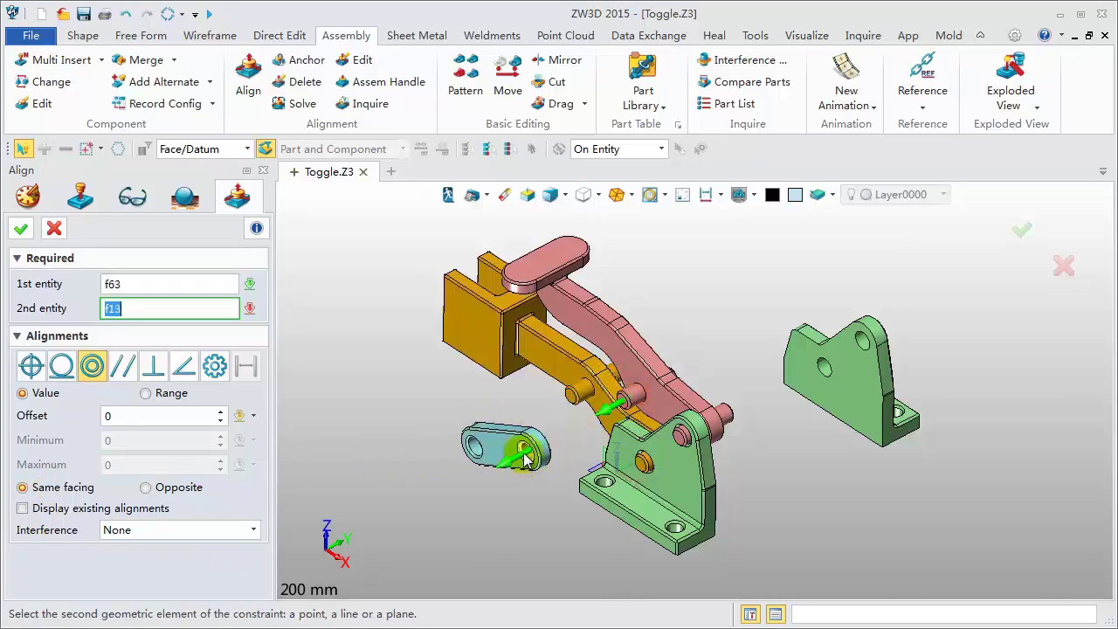
click(527, 454)
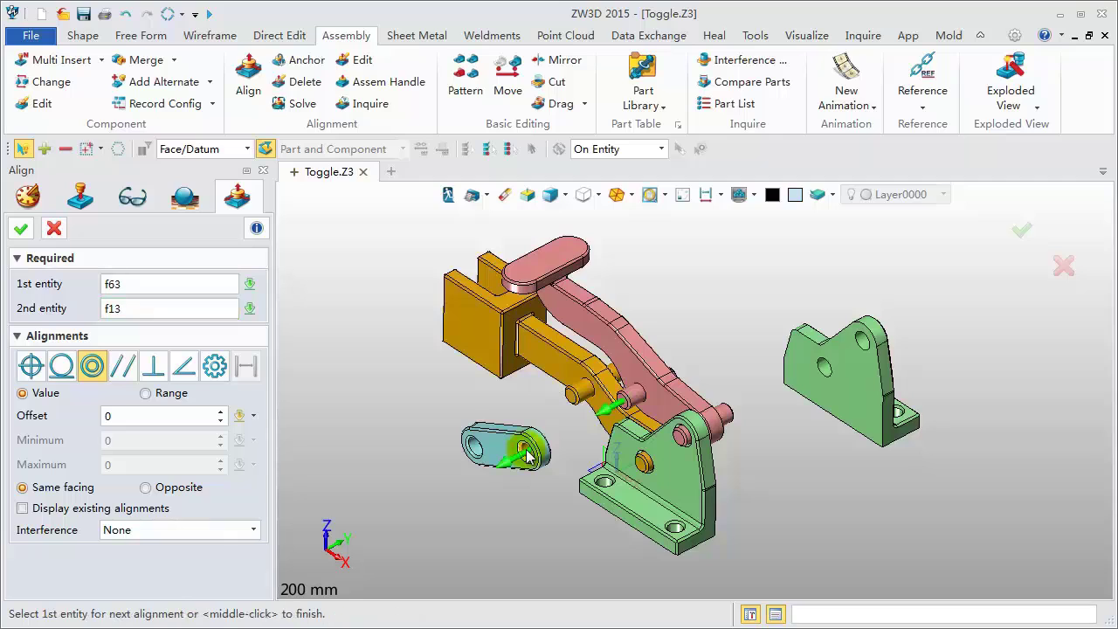
- Align the Link's inner face coincident with the Handle's side face, offset 0, Opposite facing
click(622, 374)
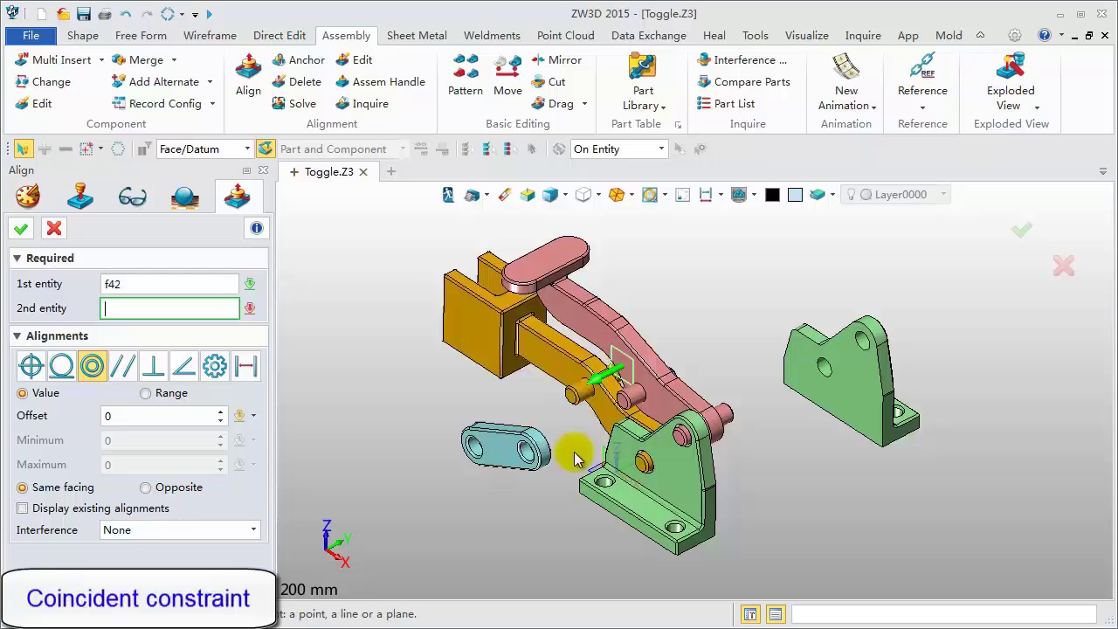
middle_drag(559, 502, 463, 492)
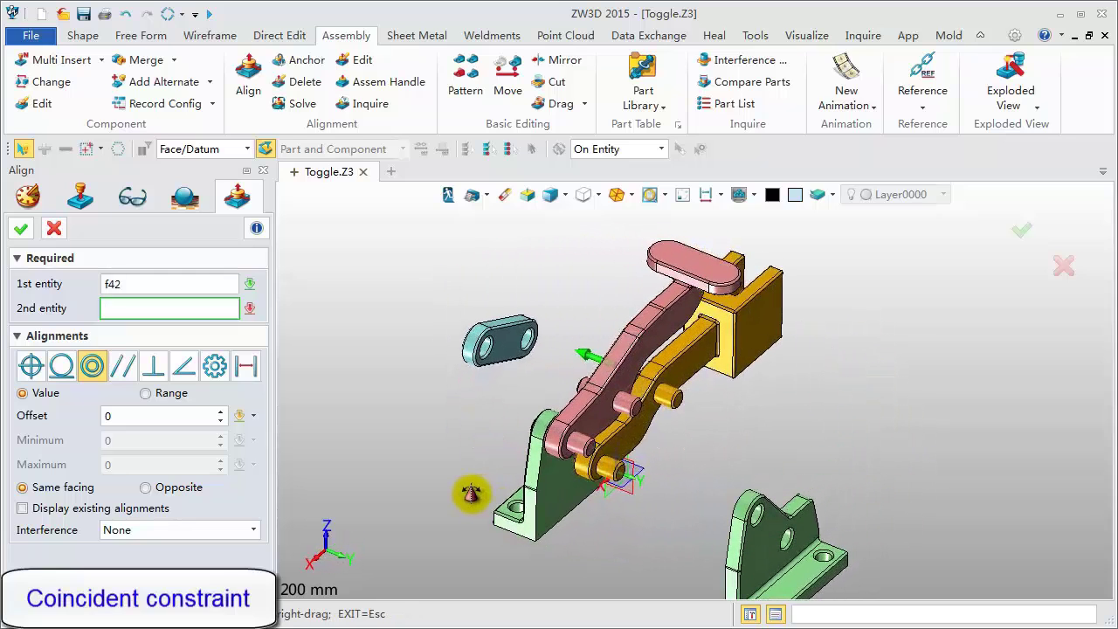
click(512, 348)
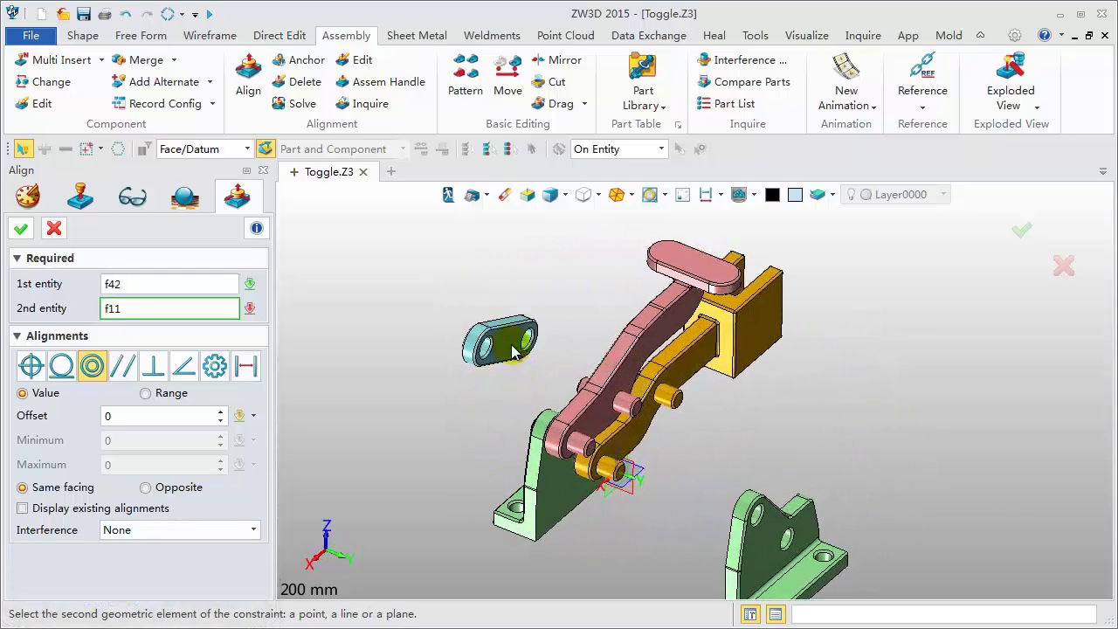
click(146, 487)
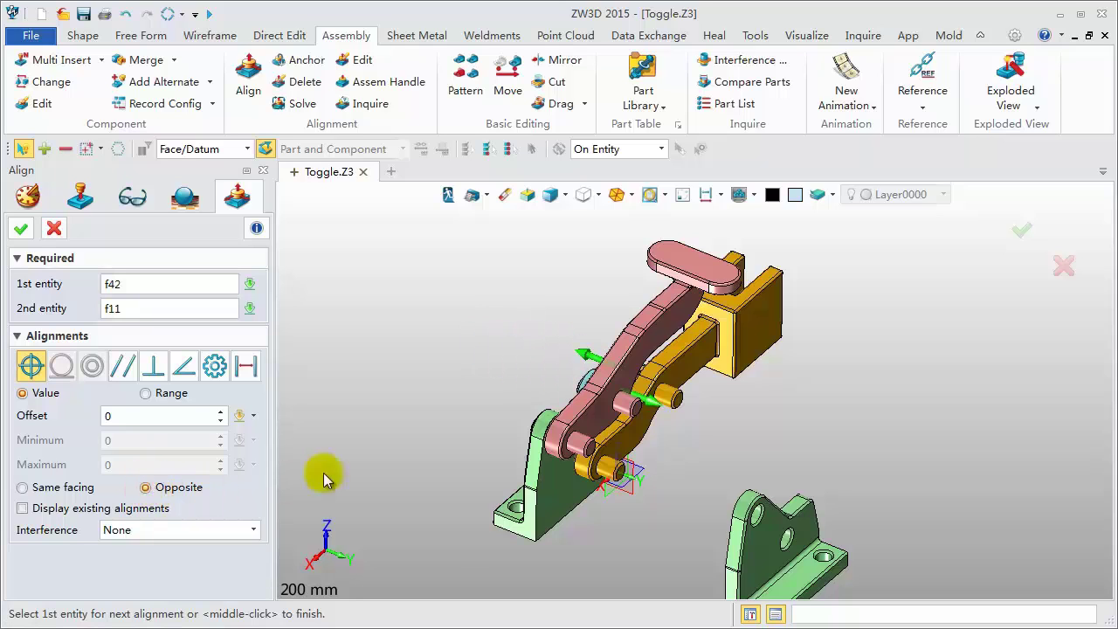
right_drag(438, 451, 531, 457)
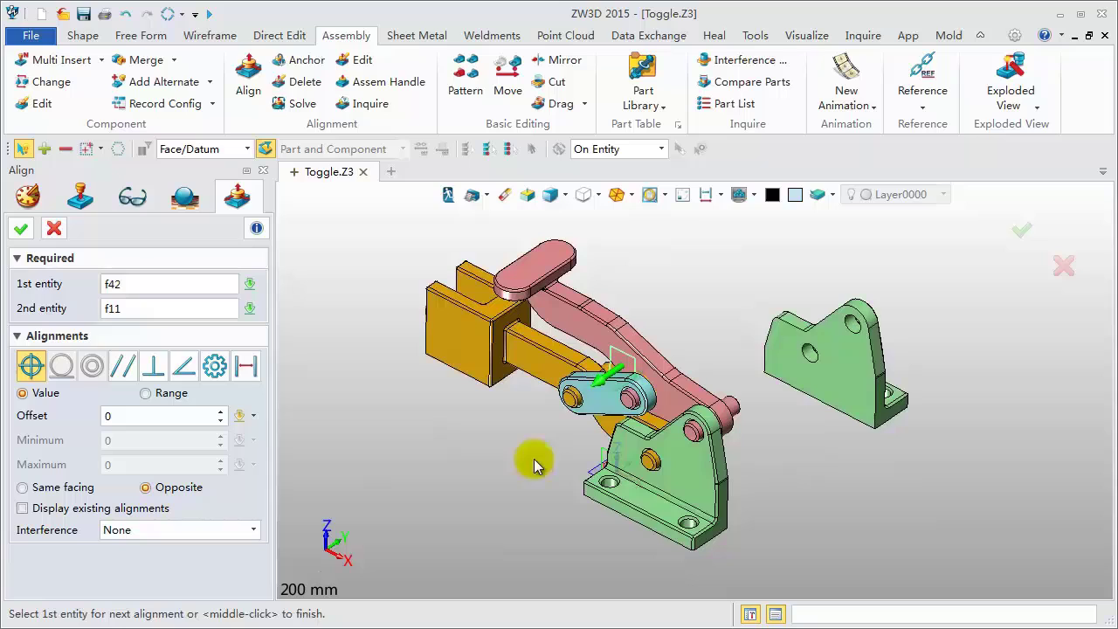
click(22, 227)
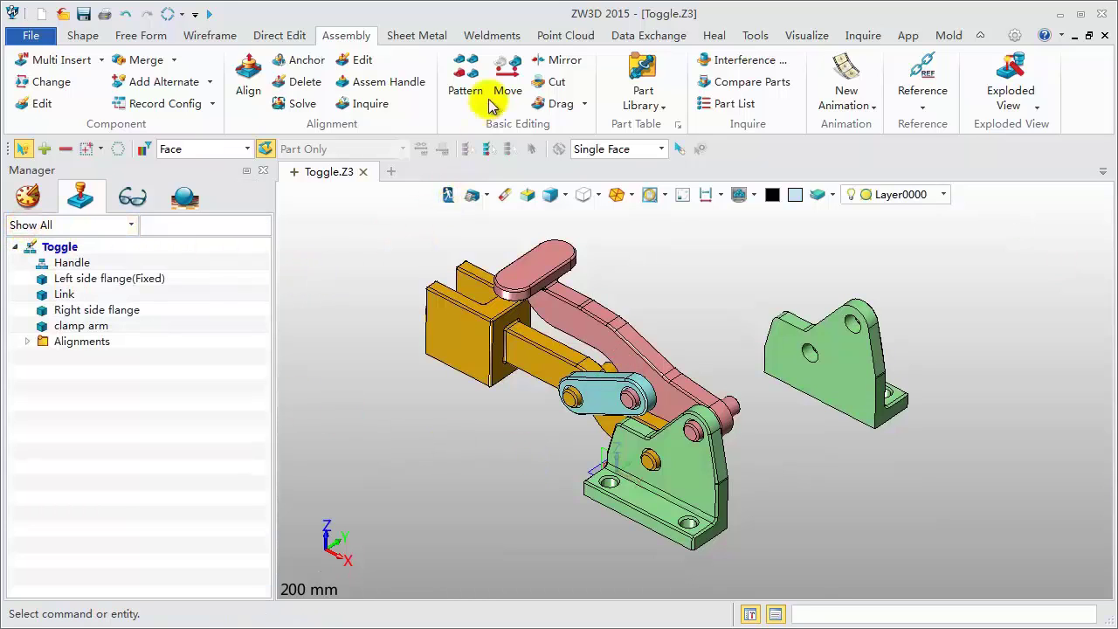
- Copy the Link with a point-to-point Move, from the middle of its outer face to the point -7,62,72 beyond the Handle
click(504, 68)
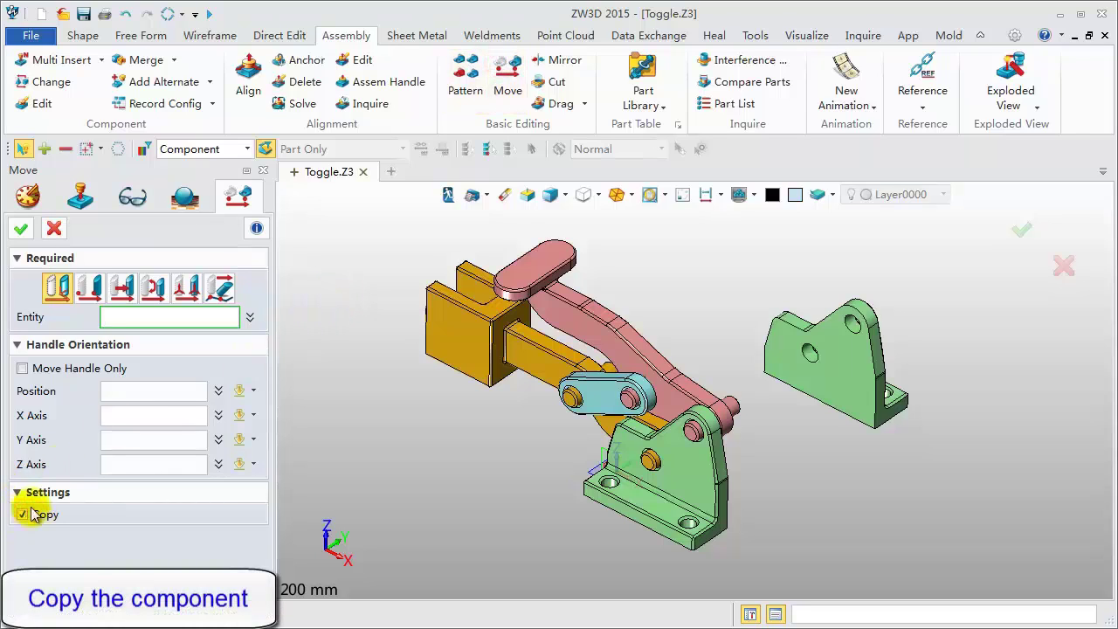
click(102, 295)
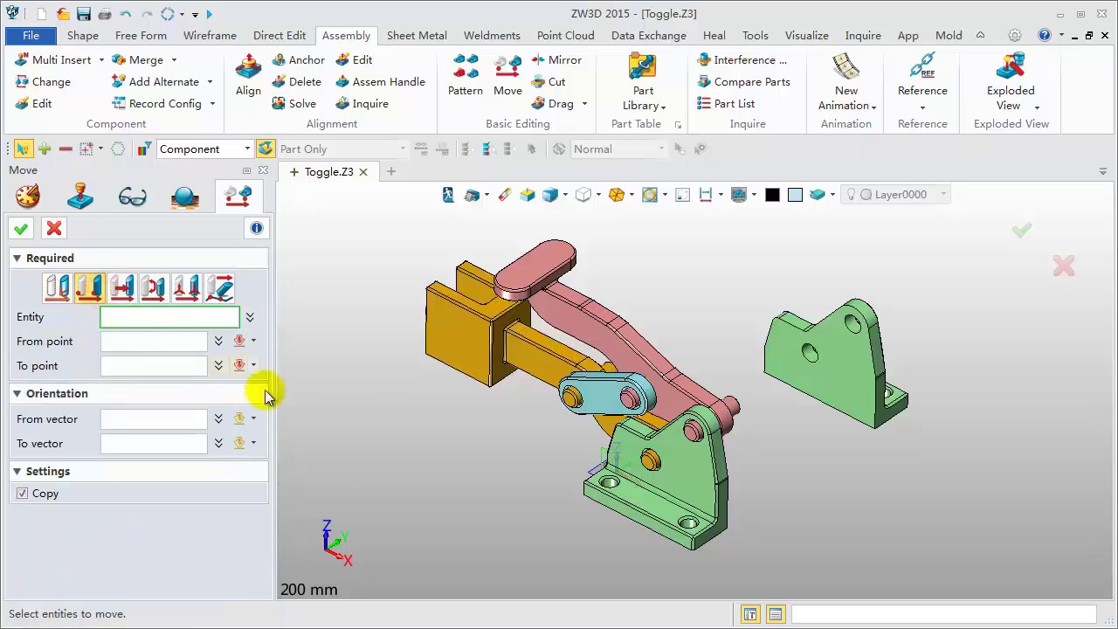
click(600, 417)
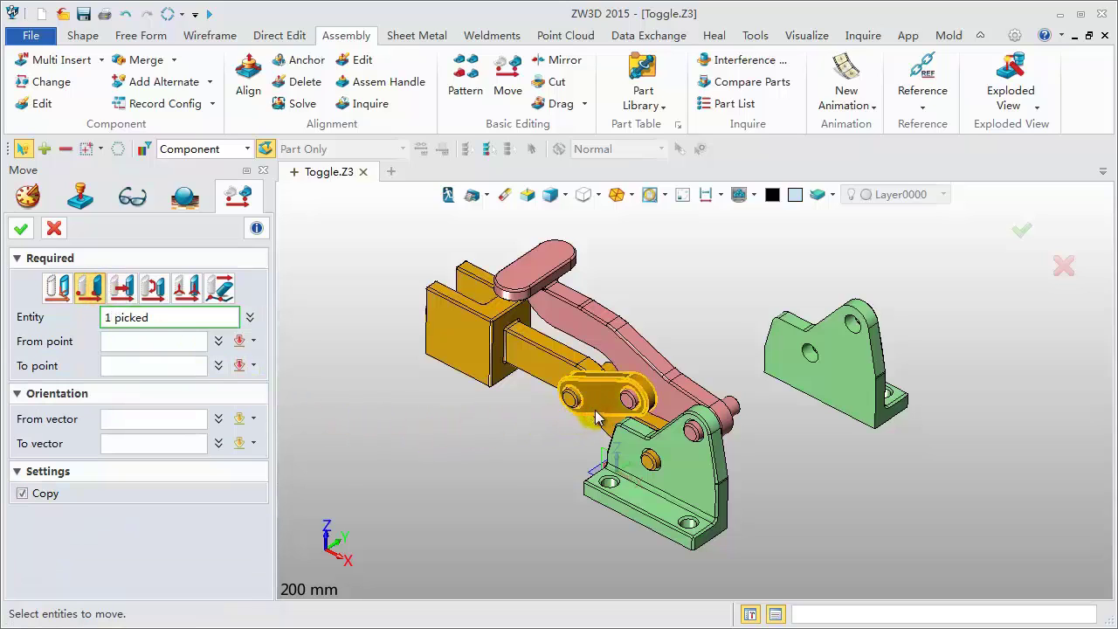
middle_click(513, 457)
click(599, 396)
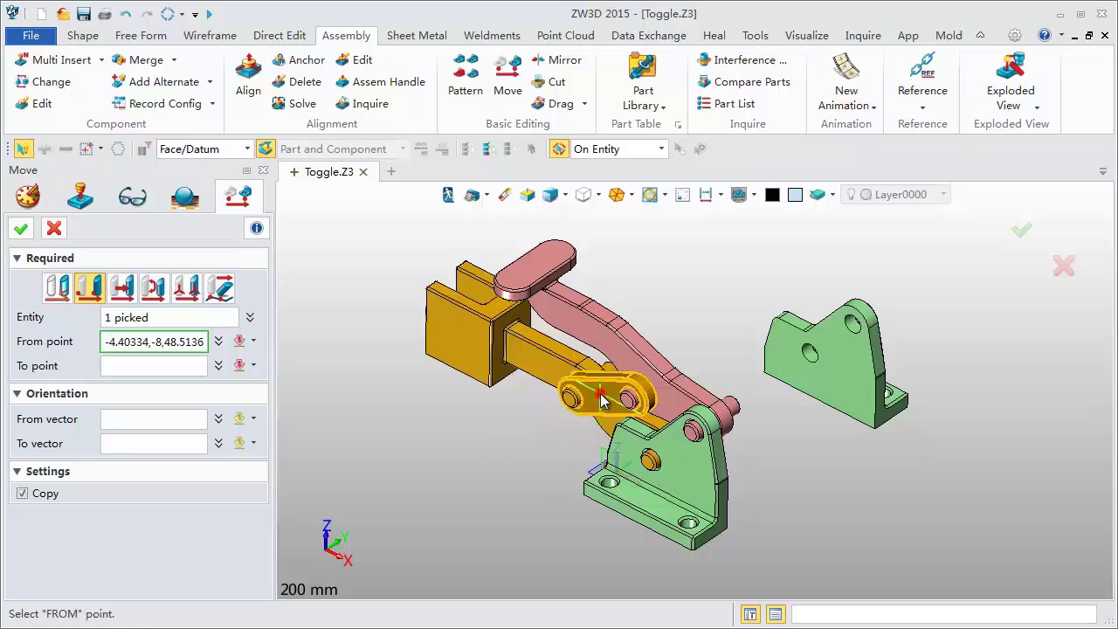
click(691, 289)
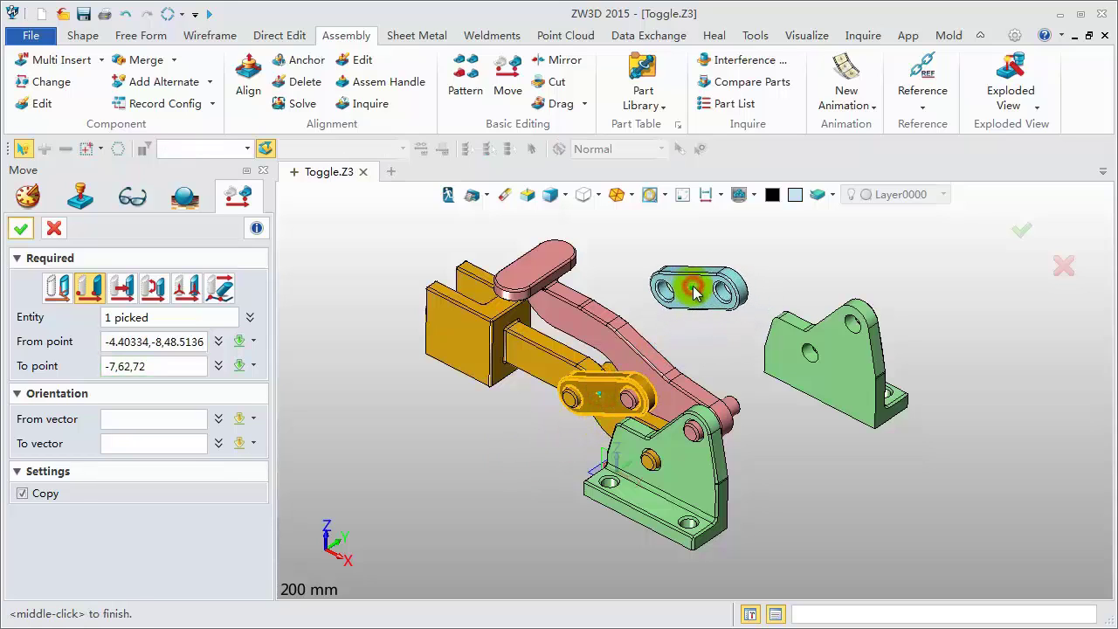
click(21, 227)
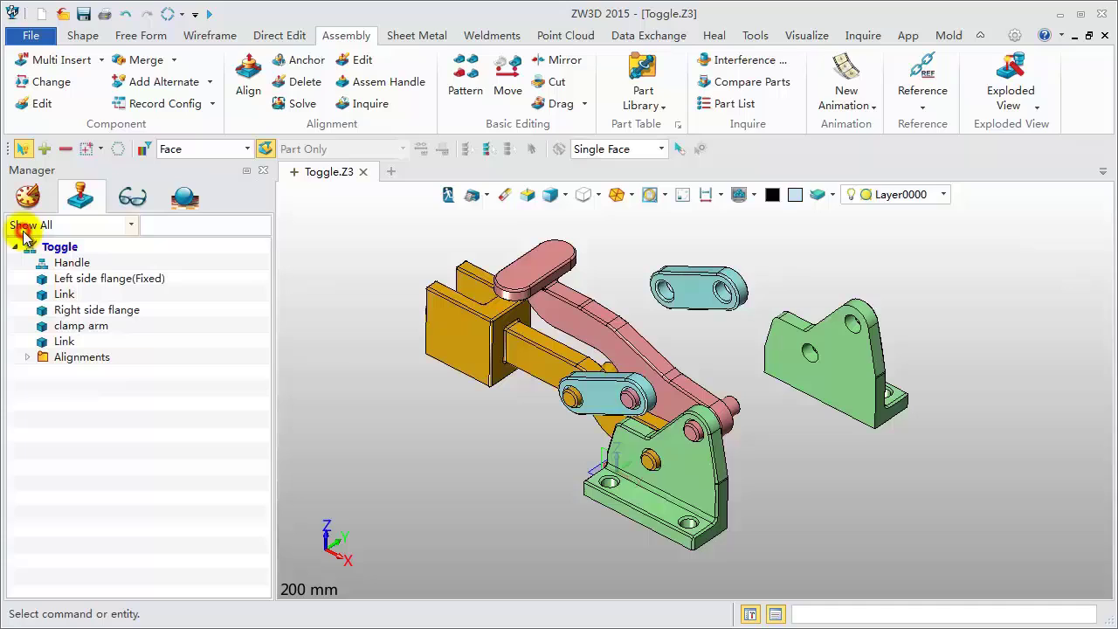
- Align the copied Link's two holes concentric with the middle pins of the Handle and the clamp arm, using Same facing
right_drag(455, 486, 397, 513)
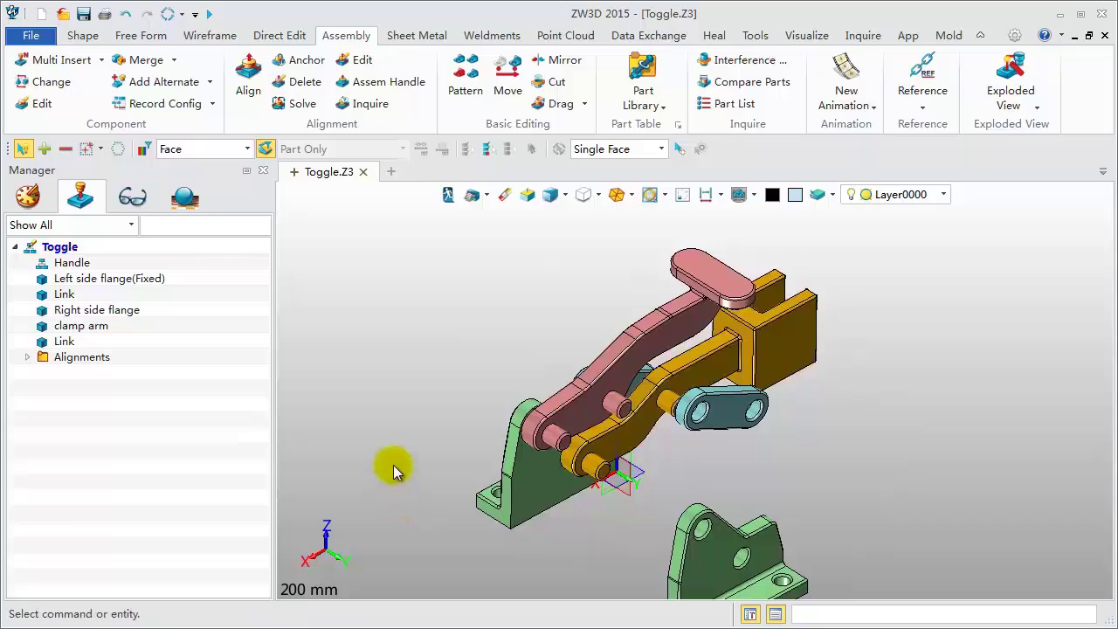
middle_drag(393, 464, 391, 441)
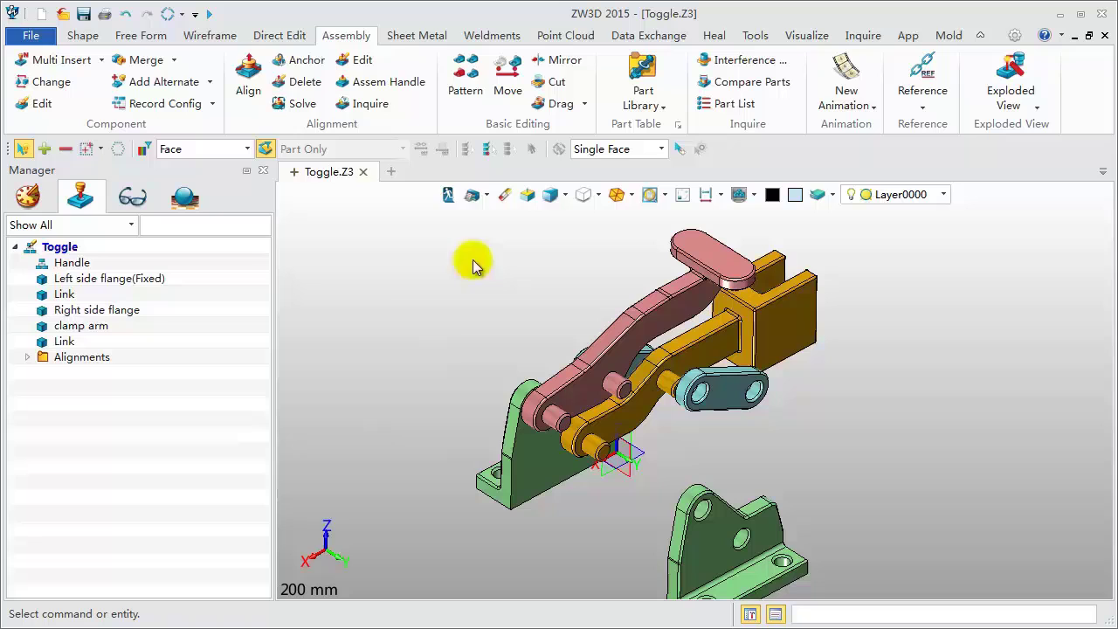
click(262, 90)
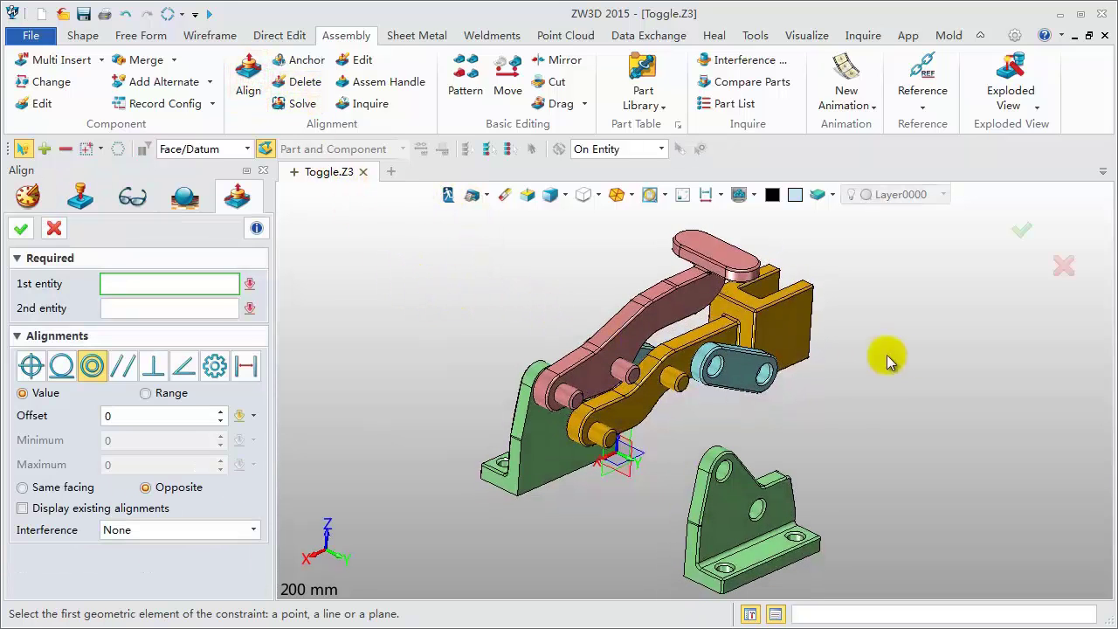
scroll(846, 394, up, 1)
click(671, 354)
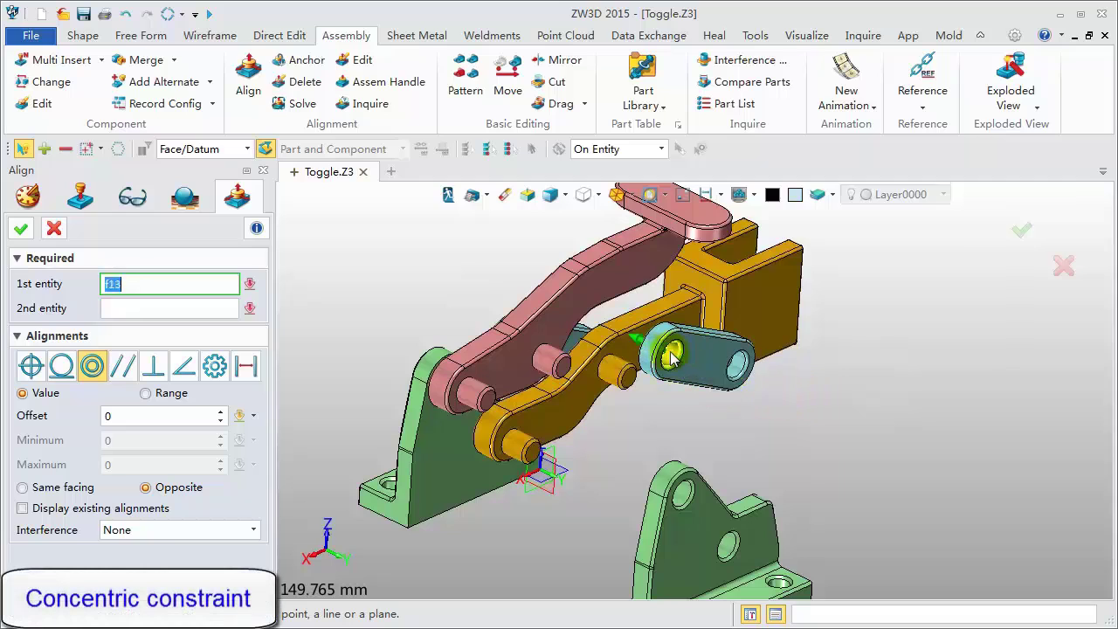
click(553, 365)
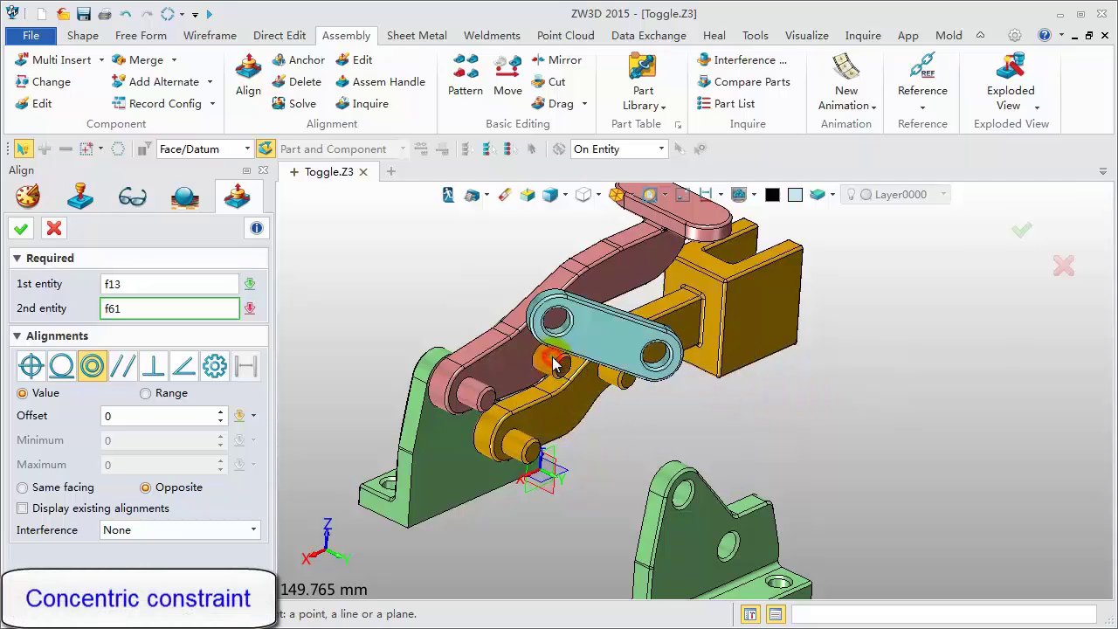
click(74, 491)
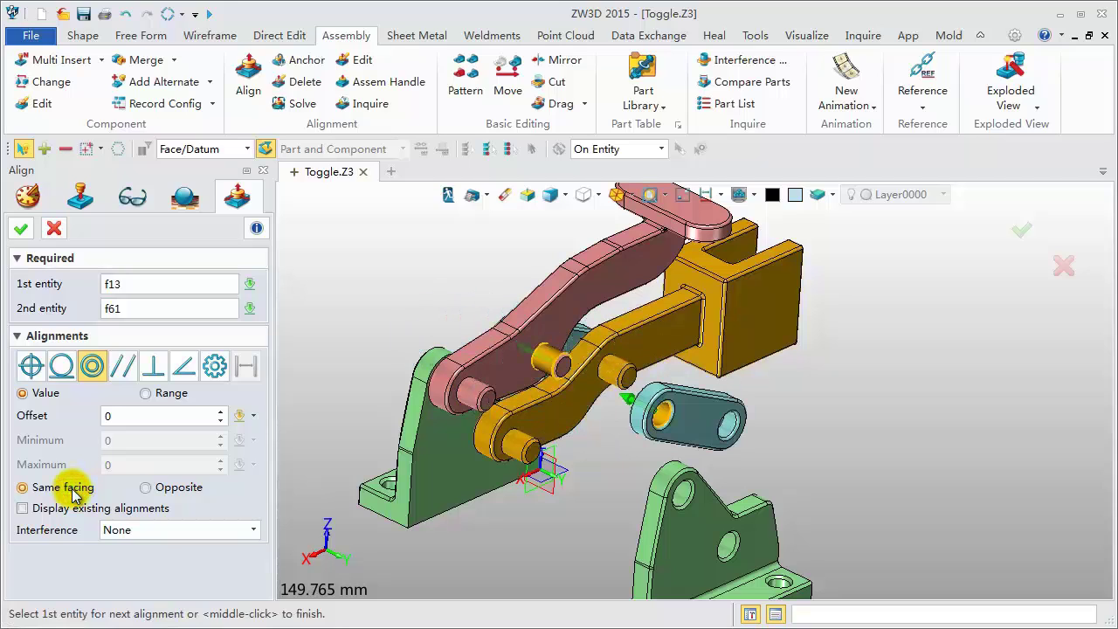
click(729, 431)
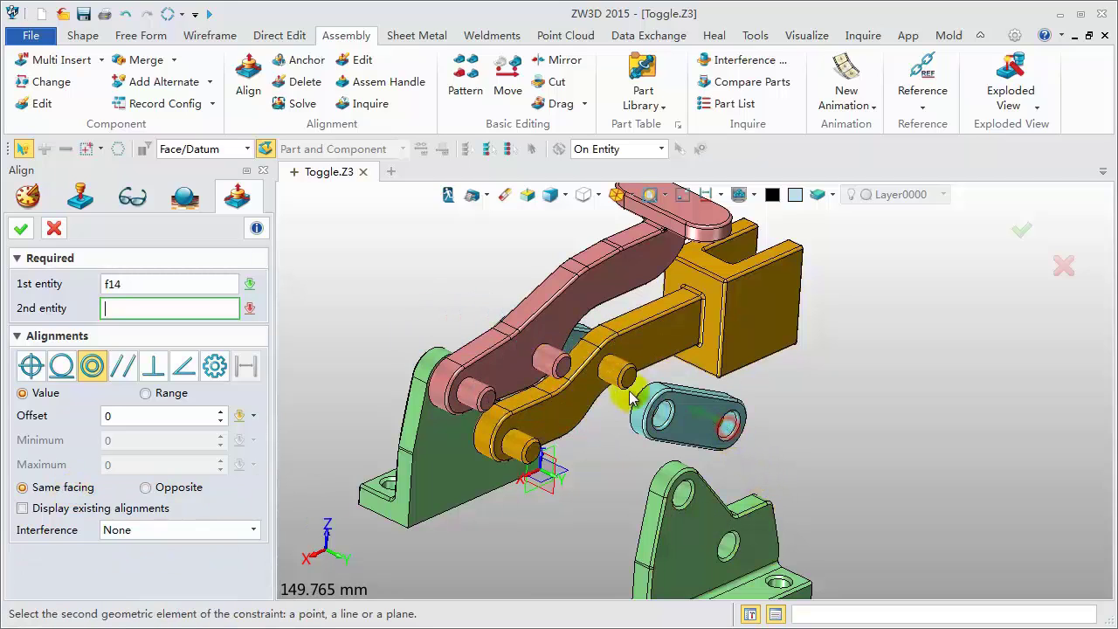
click(616, 383)
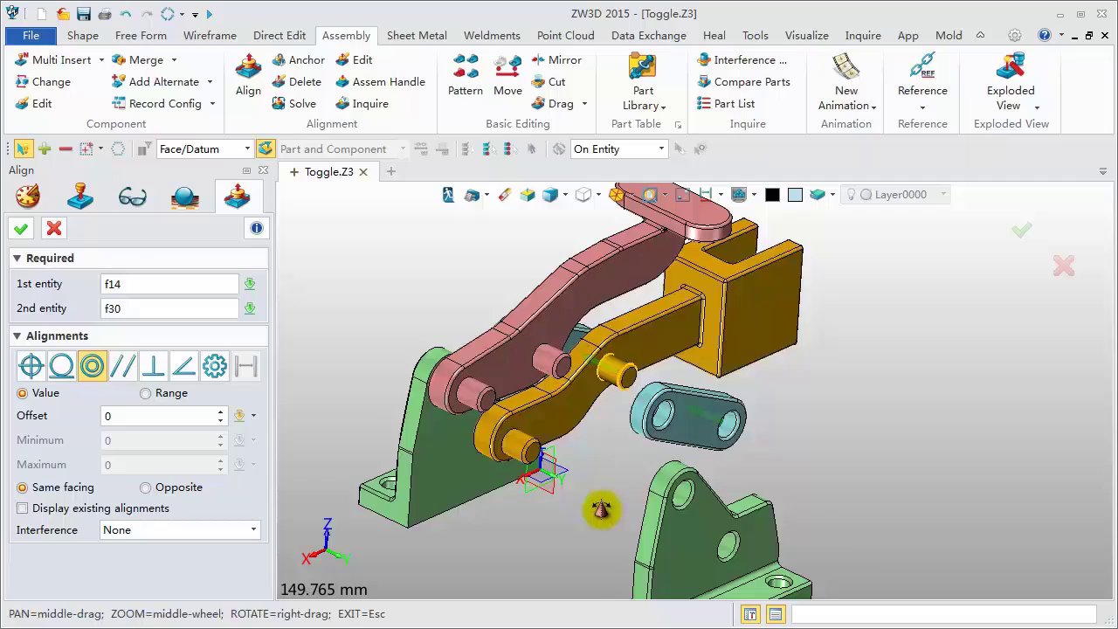
- Align the copied Link's inner face coincident with the clamp arm's side face, offset 0, Opposite facing
right_drag(599, 509, 693, 534)
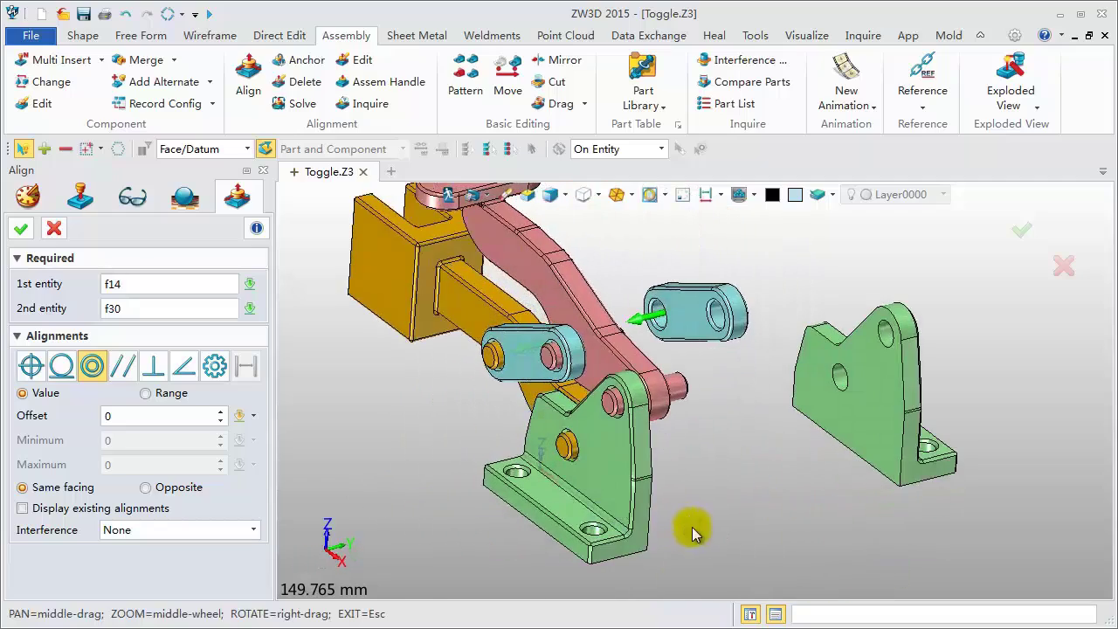
click(686, 335)
right_drag(759, 499, 657, 520)
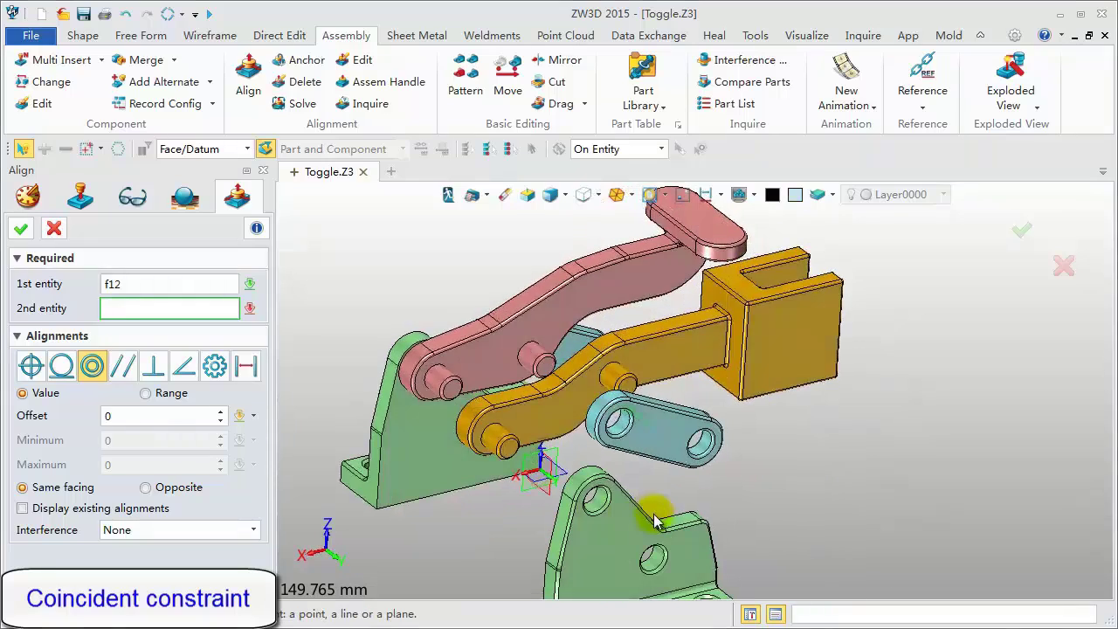
click(663, 365)
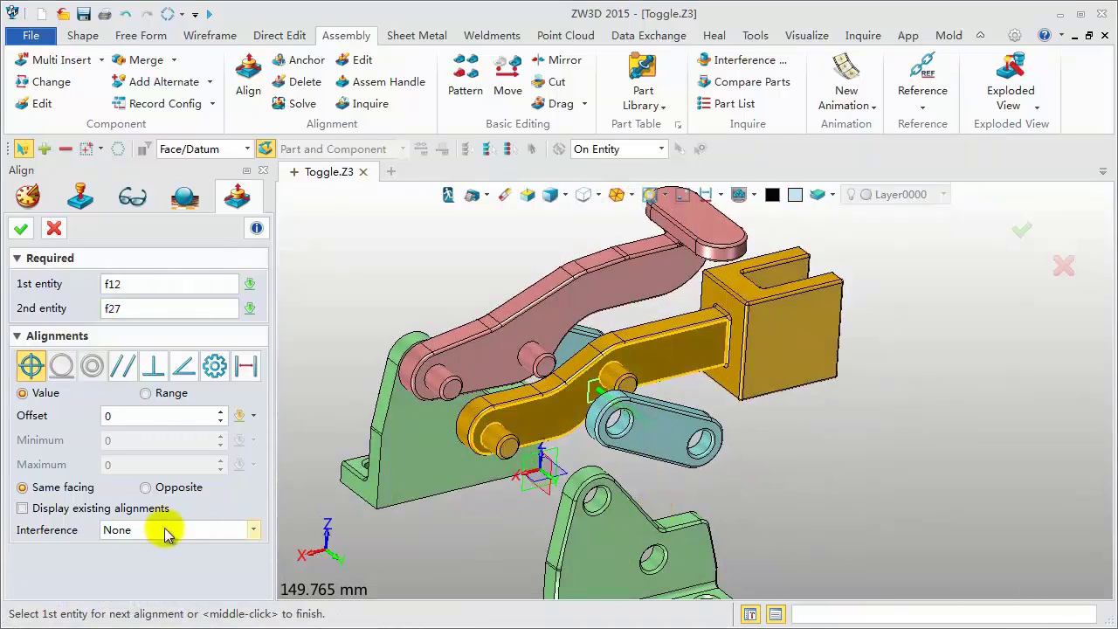
click(145, 487)
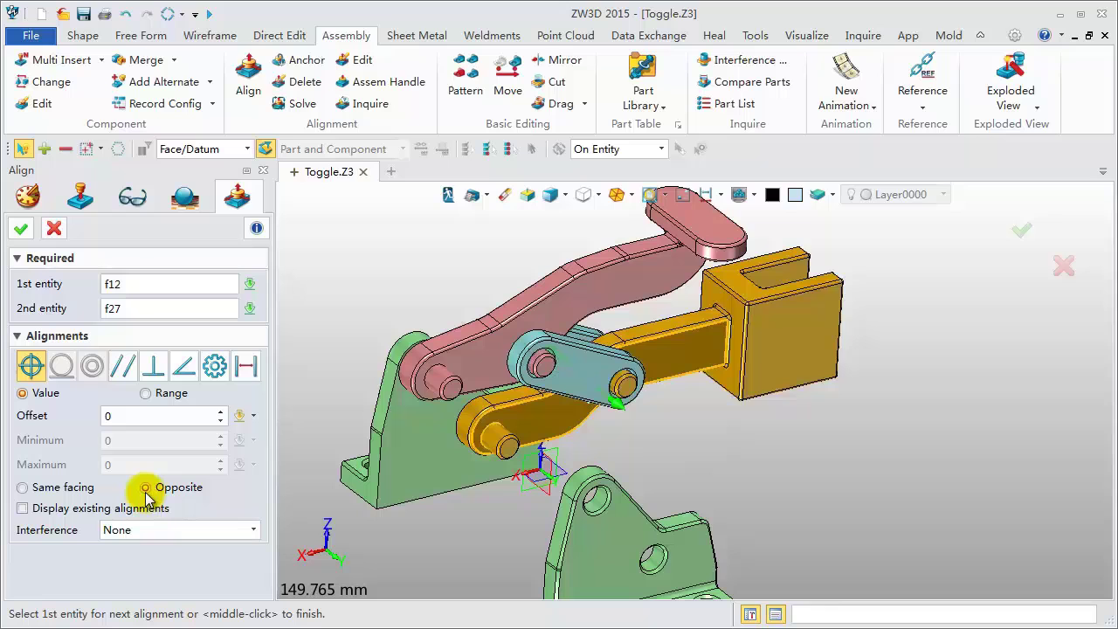
click(21, 228)
- Align the Handle's end pin concentric with the upper hole of the Right side flange, offset 0, Opposite facing
right_drag(358, 273, 511, 308)
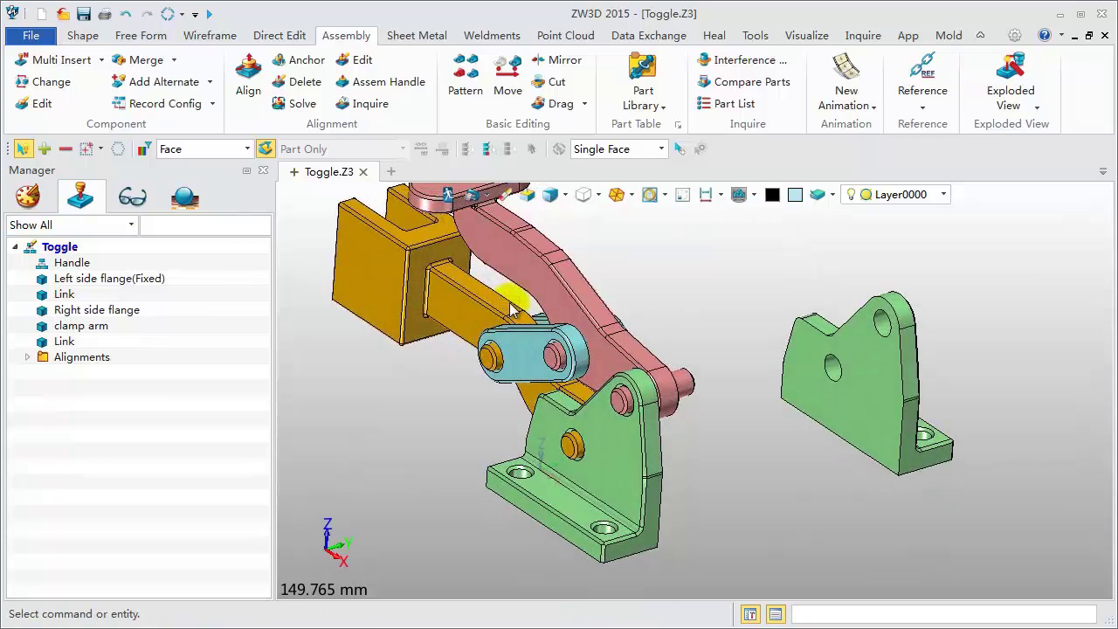
click(248, 76)
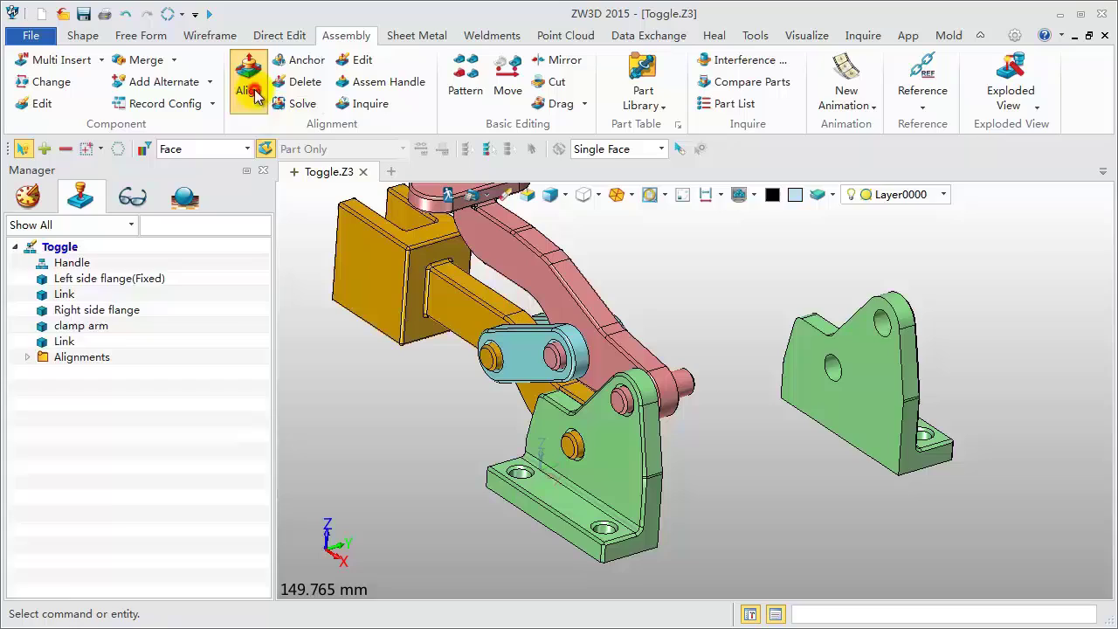
click(832, 472)
right_drag(833, 489, 744, 472)
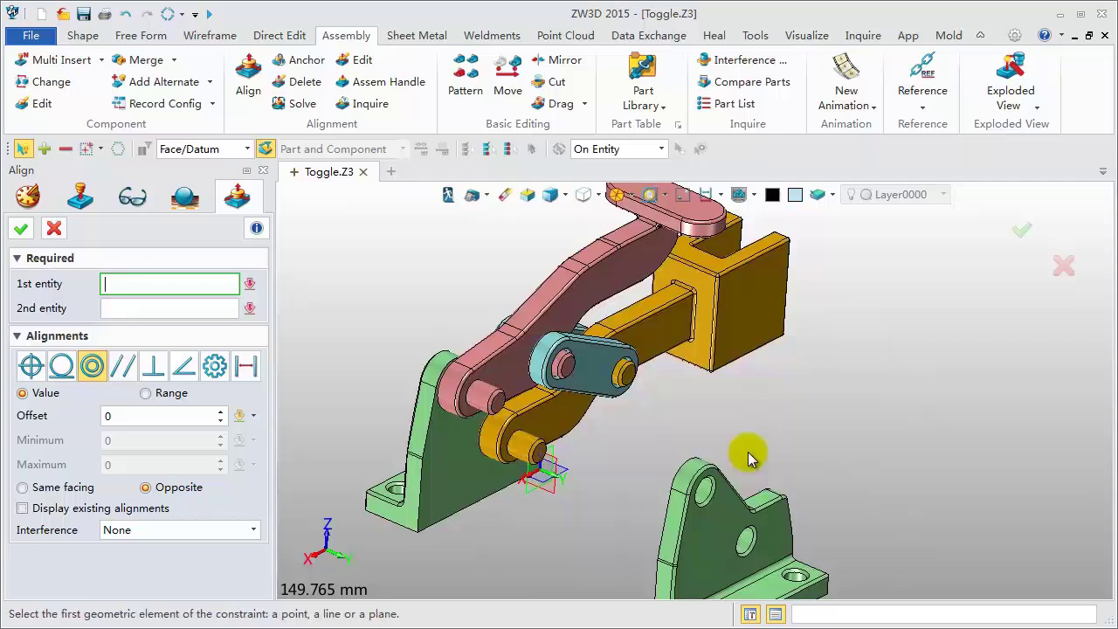
scroll(743, 423, down, 2)
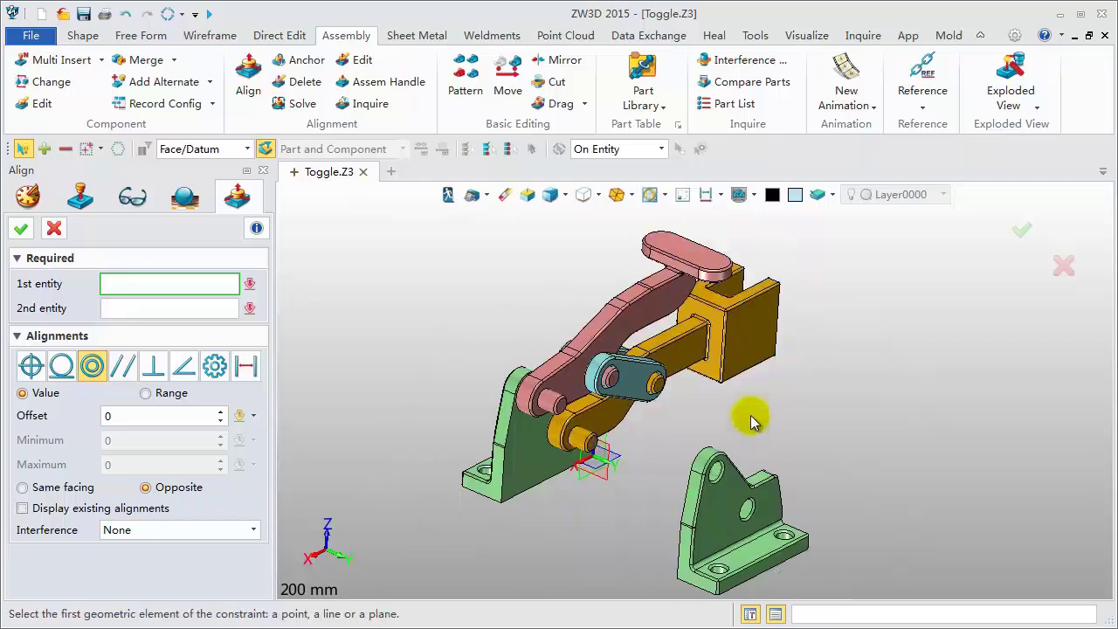
click(552, 410)
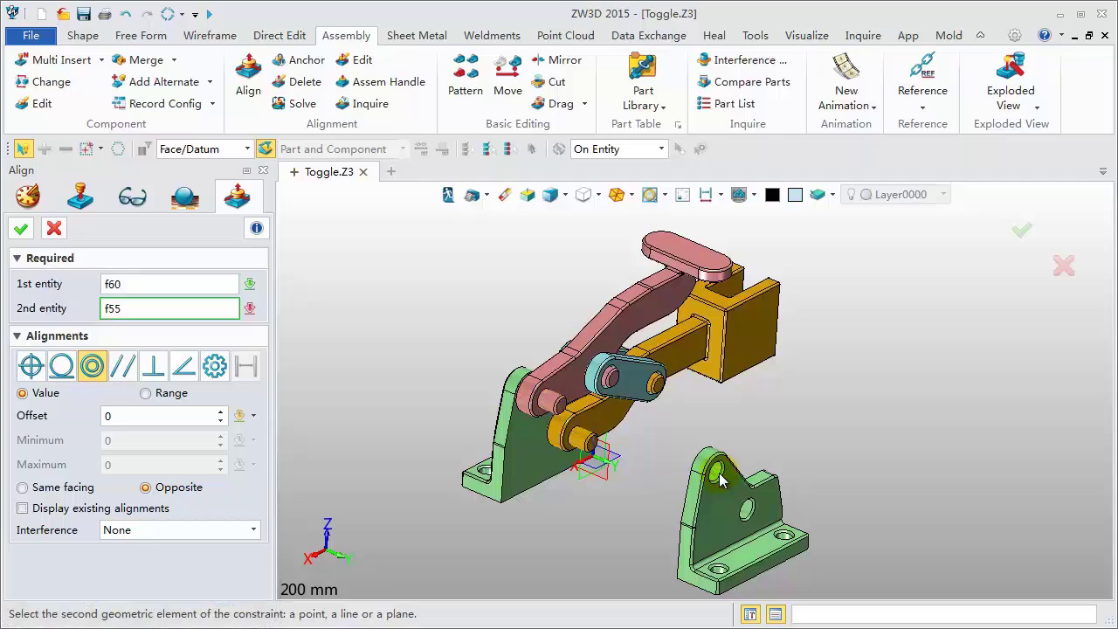
click(720, 476)
- Align the clamp arm's end pin concentric with the Right side flange's lower hole, keeping Opposite facing
scroll(592, 530, up, 2)
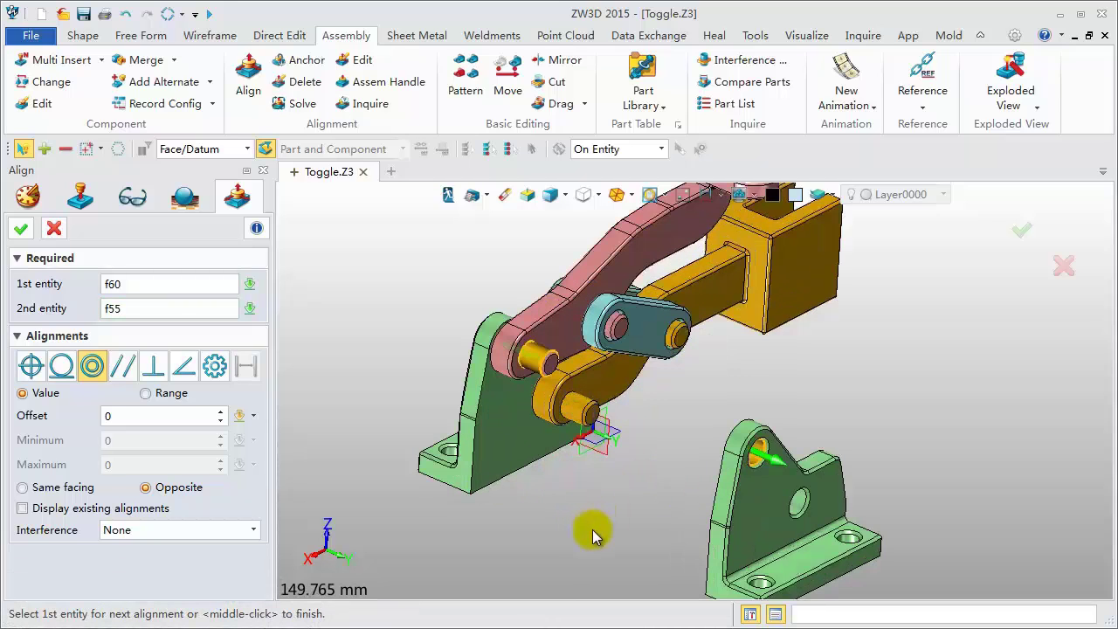
middle_drag(592, 529, 579, 472)
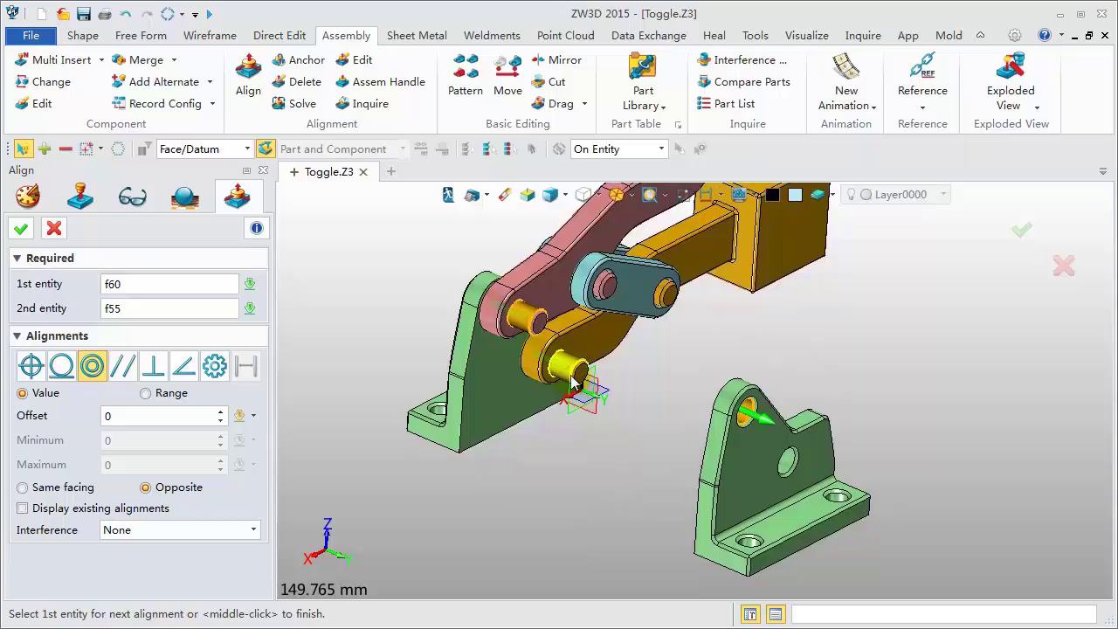
click(569, 380)
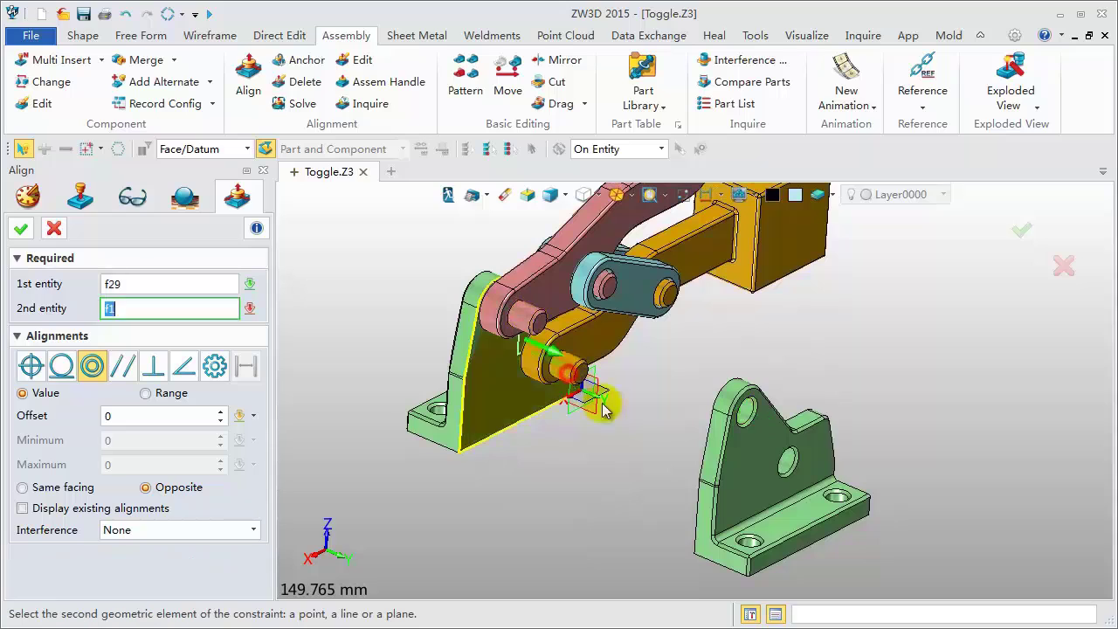
click(788, 460)
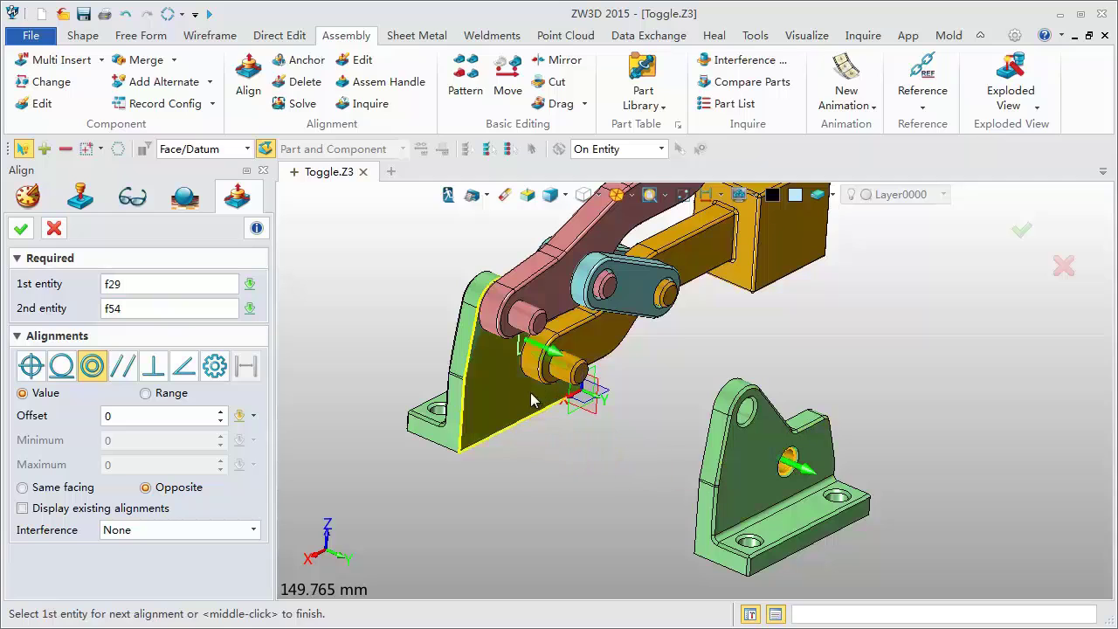
- Align the Handle's side face coincident with the Right side flange's inner face, offset 0, Opposite facing, and end the Align command
click(549, 299)
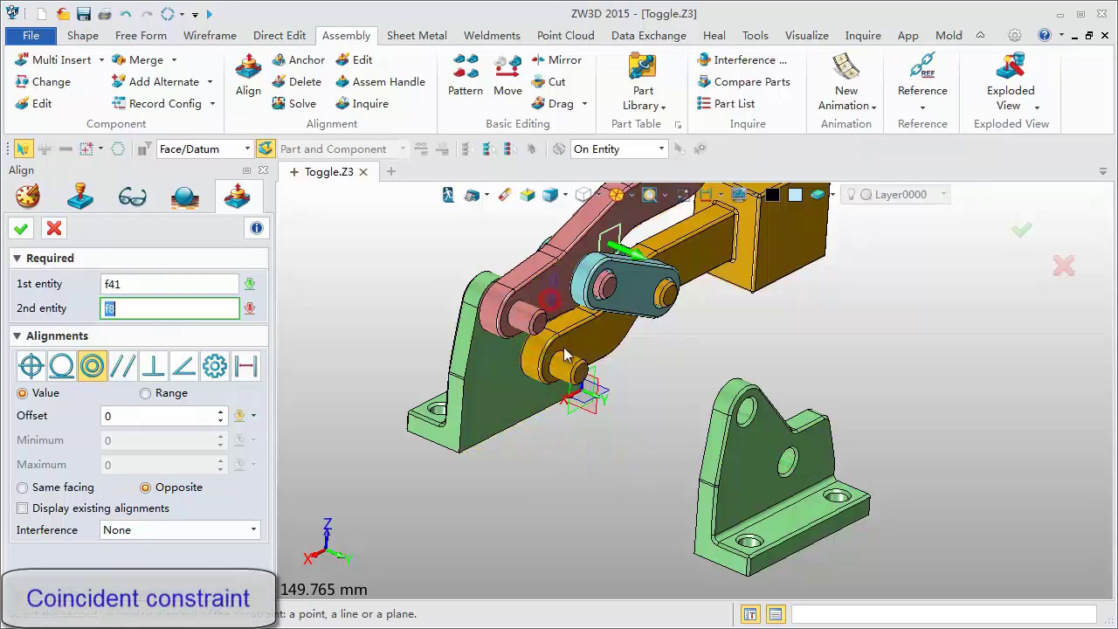
middle_drag(611, 494, 689, 512)
click(929, 382)
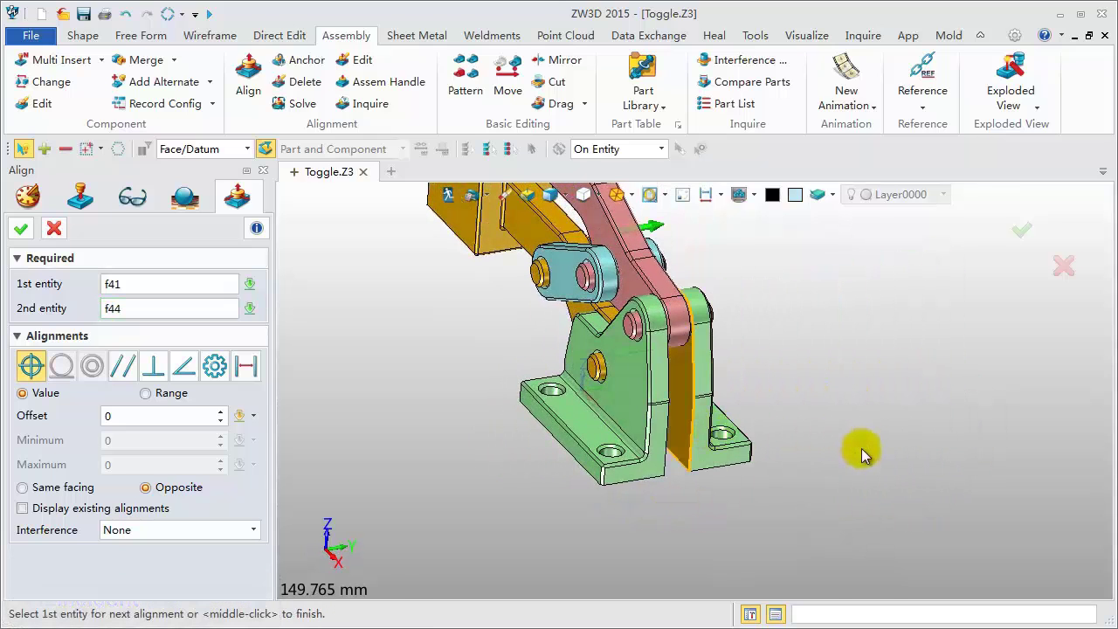
right_drag(860, 453, 830, 496)
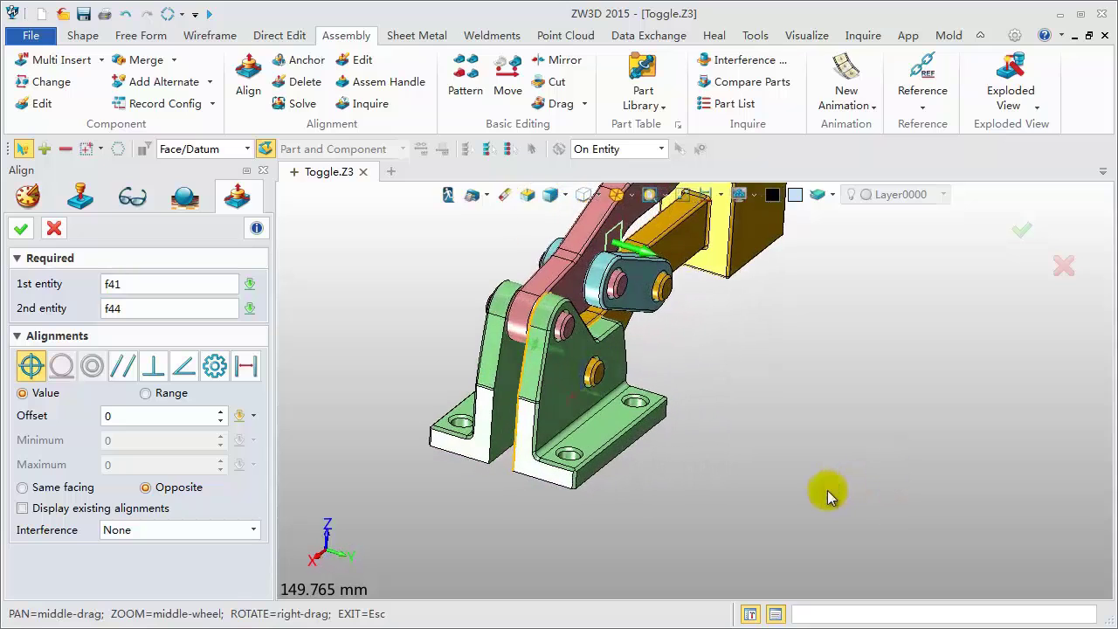
middle_drag(690, 539, 697, 561)
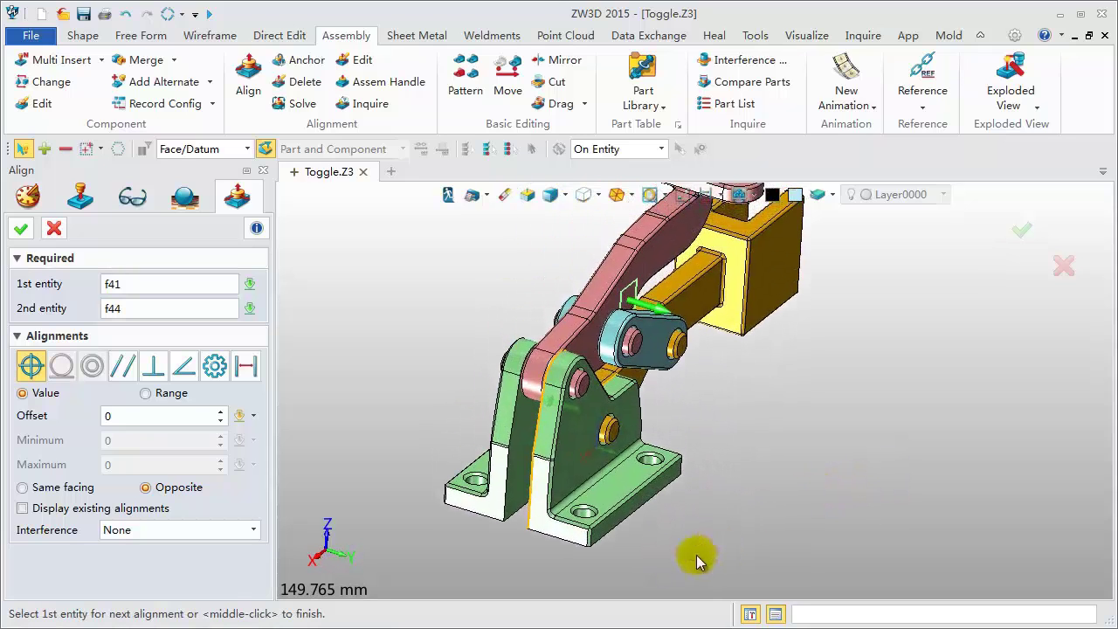
click(54, 228)
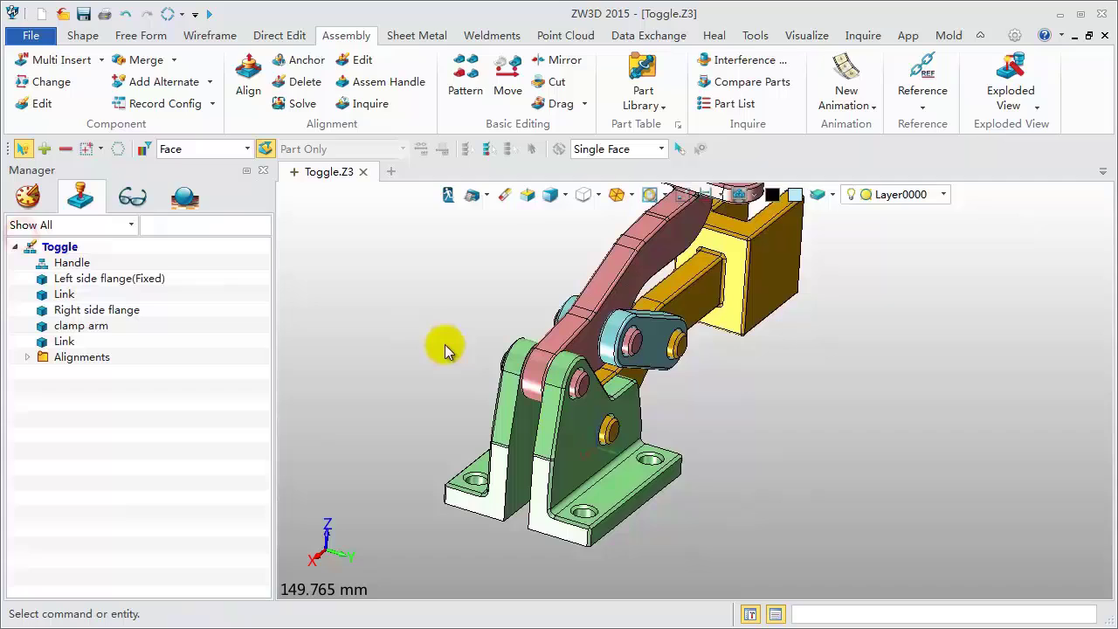
- Review the list of alignments and inquire the alignment status of all components
click(27, 357)
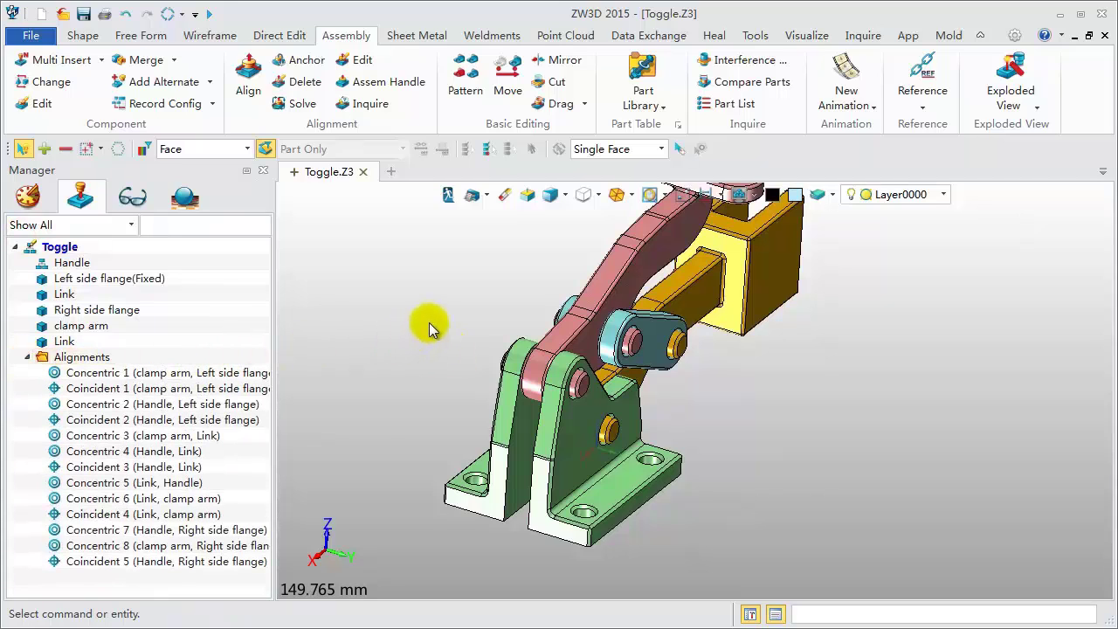
key(ctrl+f)
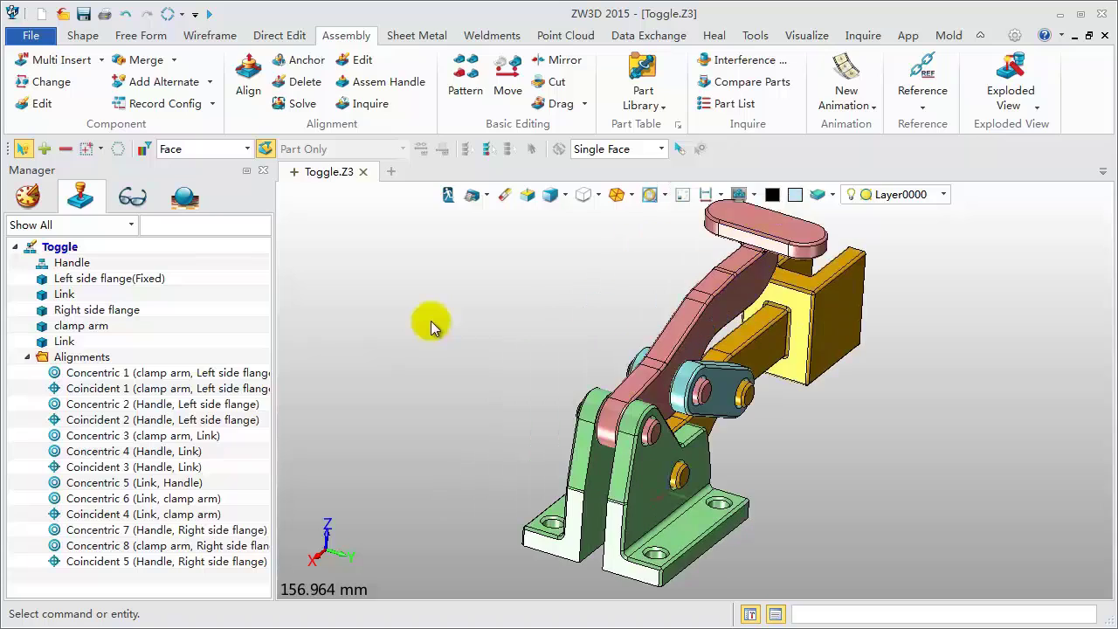
click(370, 106)
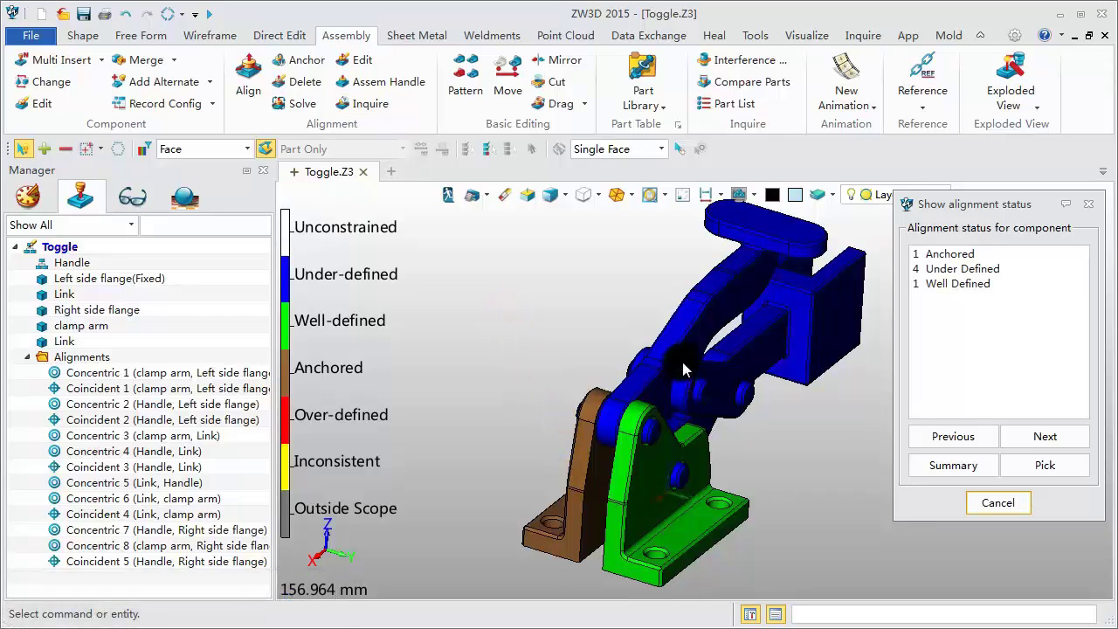
click(1089, 204)
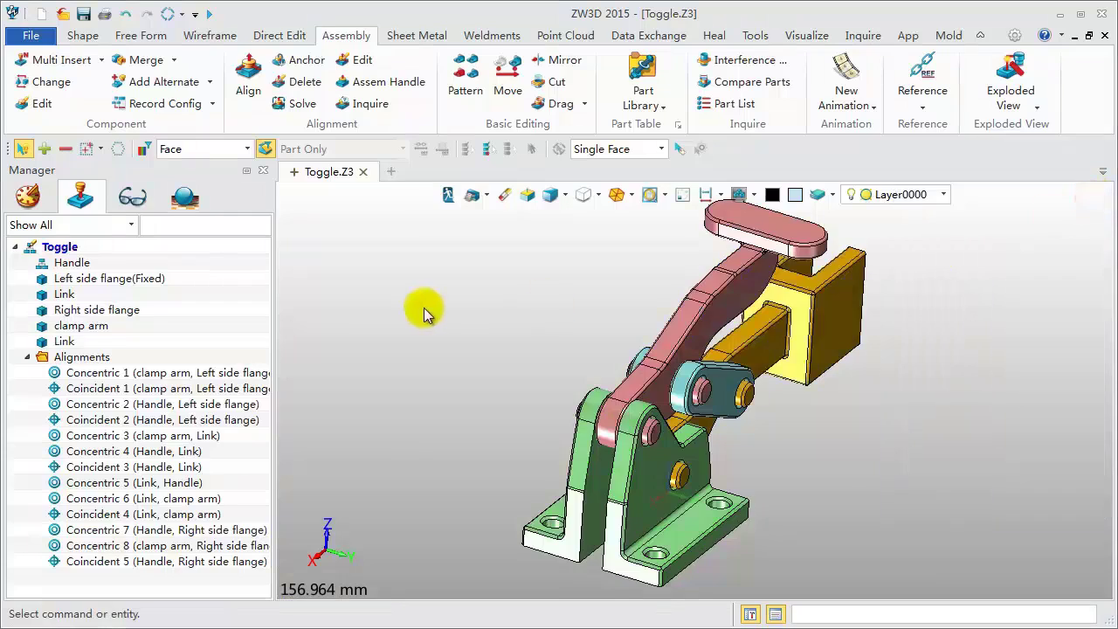
- Move the Handle by its grip with the Drag command, Interference None, to test the mechanism's freedom of movement
click(558, 104)
click(747, 205)
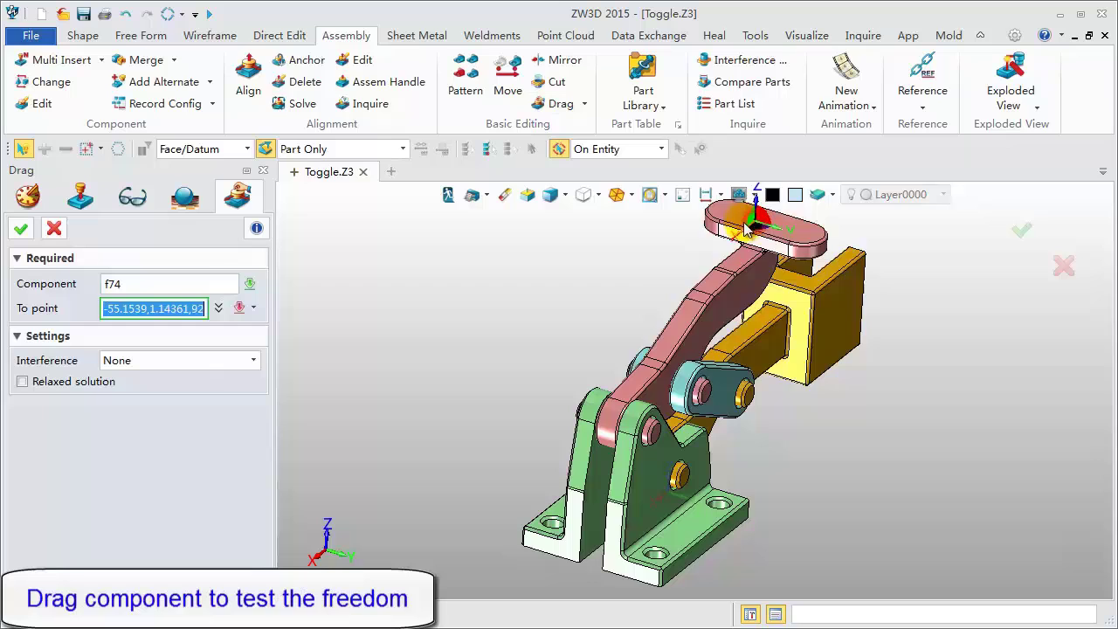
drag(672, 238, 745, 273)
right_drag(745, 273, 881, 450)
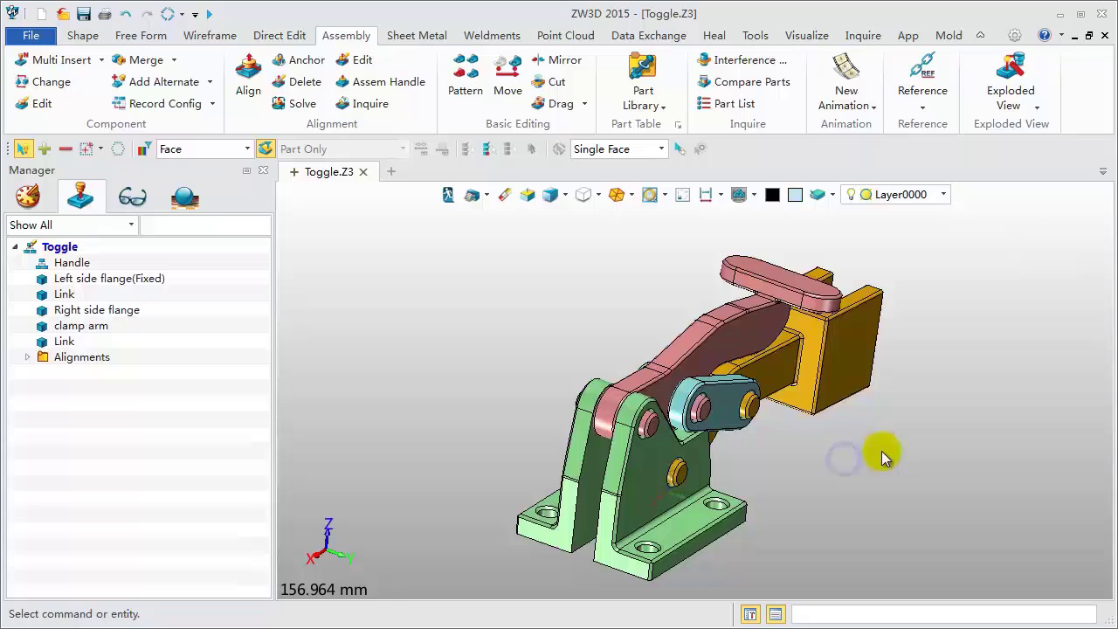
- Run a full interference check on the assembly, including shapes within the assembly
right_drag(803, 417, 802, 494)
scroll(793, 472, up, 2)
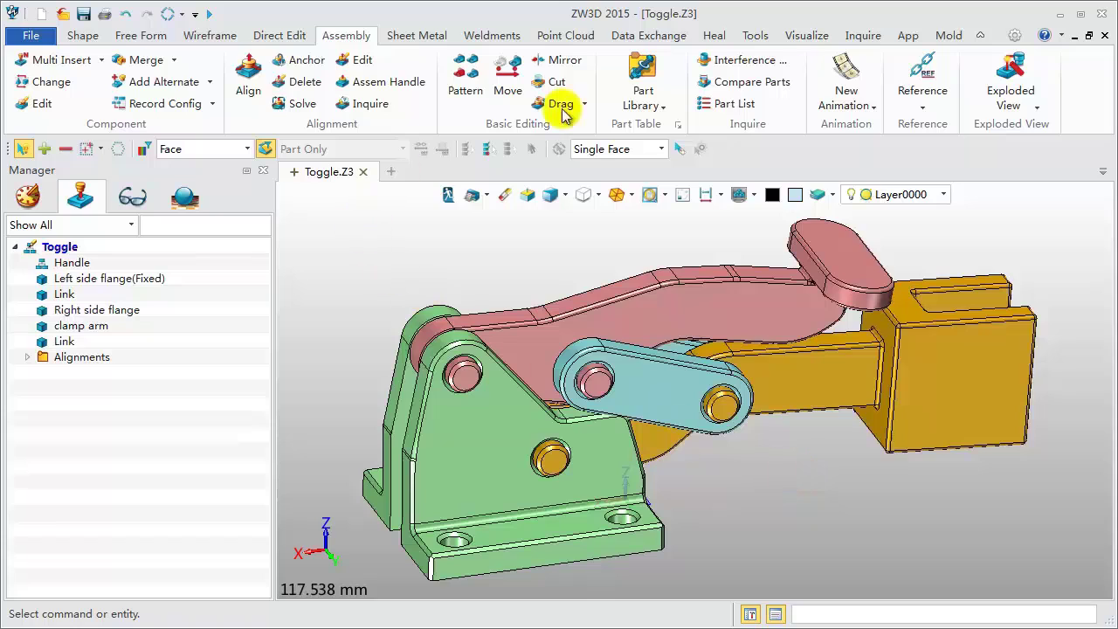
click(738, 60)
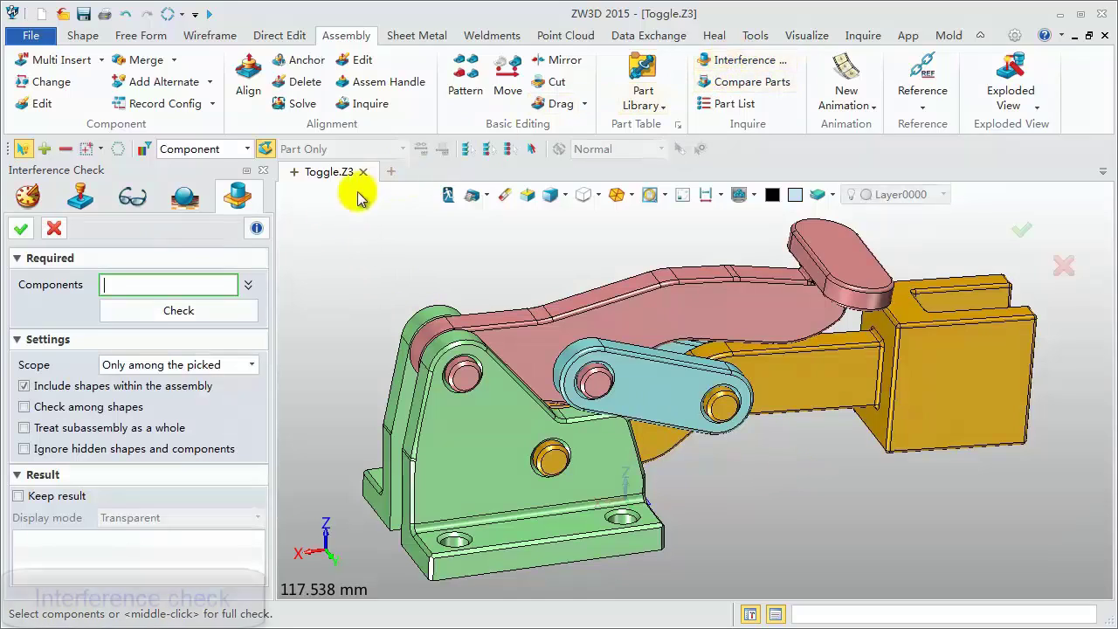
click(201, 312)
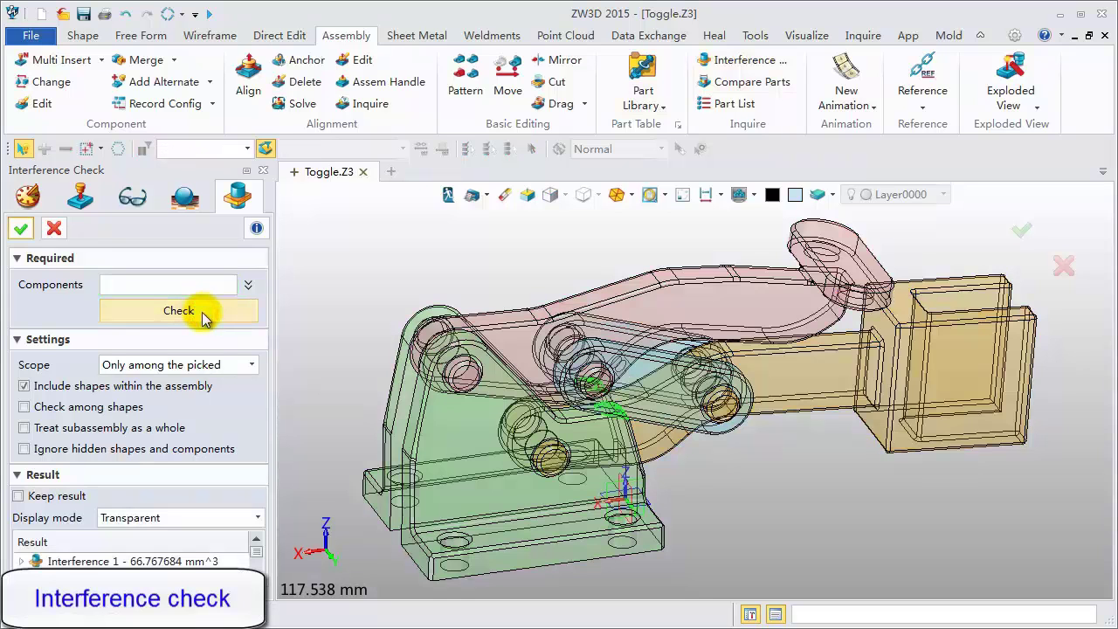
- Inspect the locations of Interference 1 and Interference 2 from the side and from above, and finish the interference check
click(174, 564)
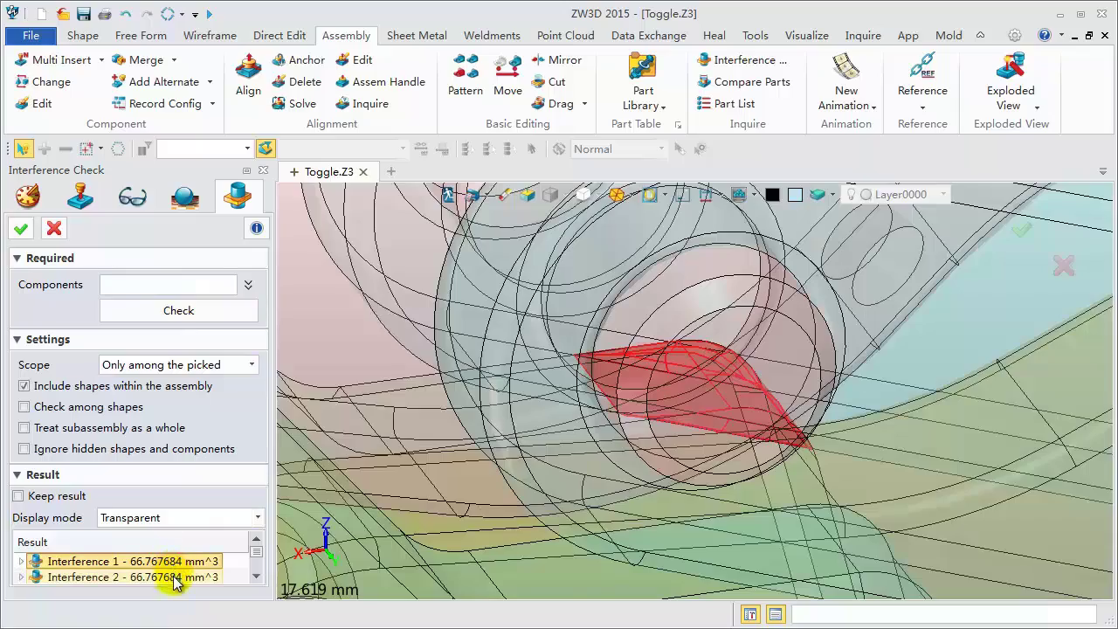
click(173, 578)
scroll(647, 389, down, 4)
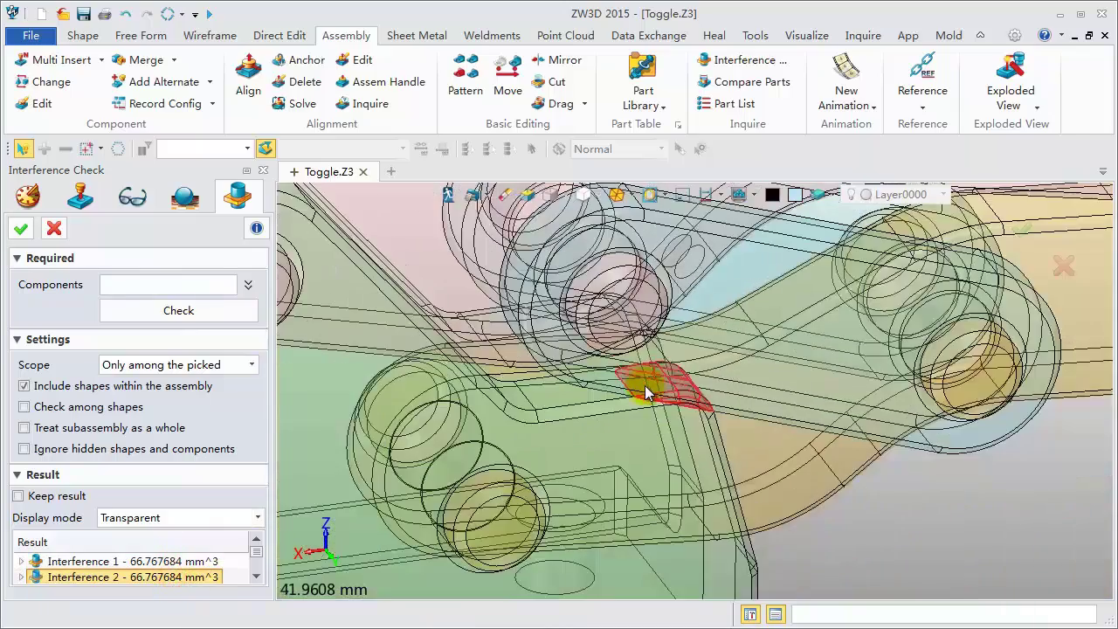
scroll(647, 393, down, 4)
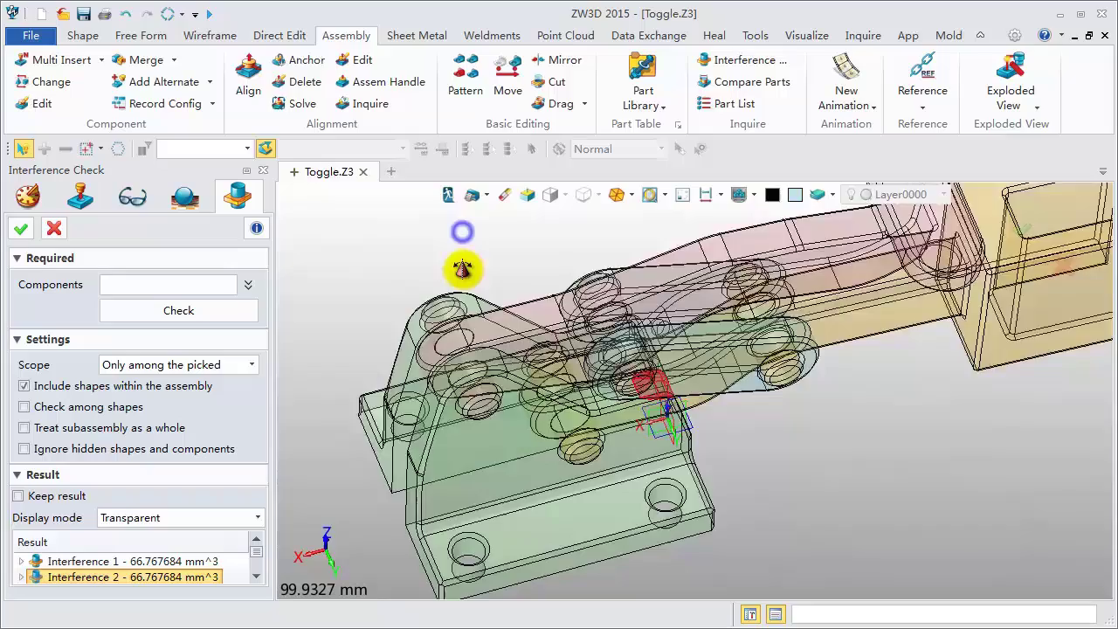
middle_drag(462, 269, 462, 305)
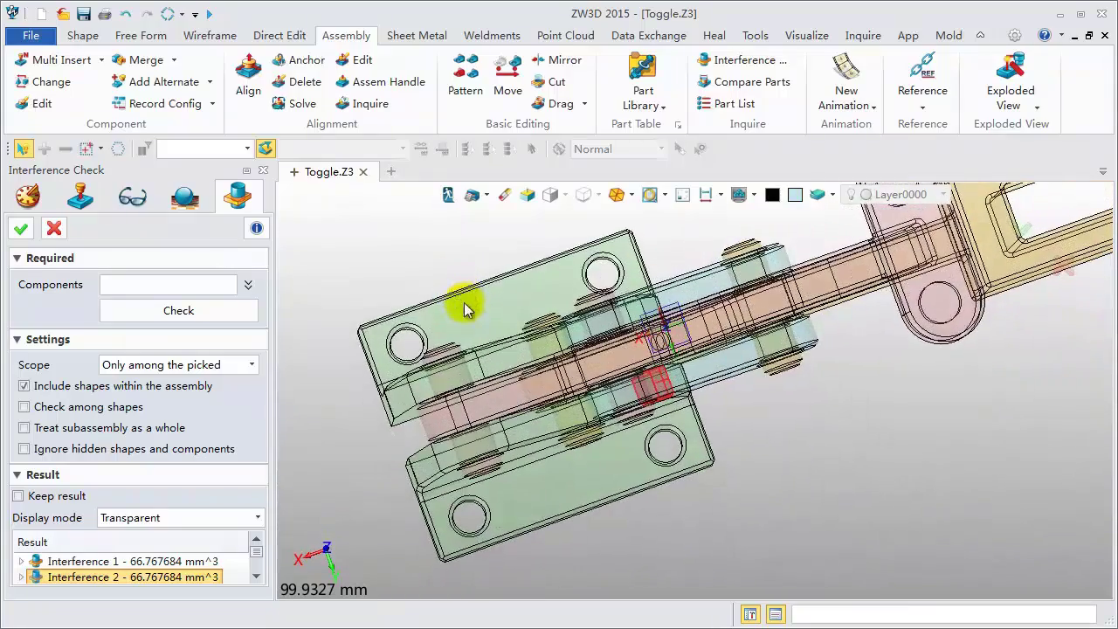
click(188, 562)
click(192, 576)
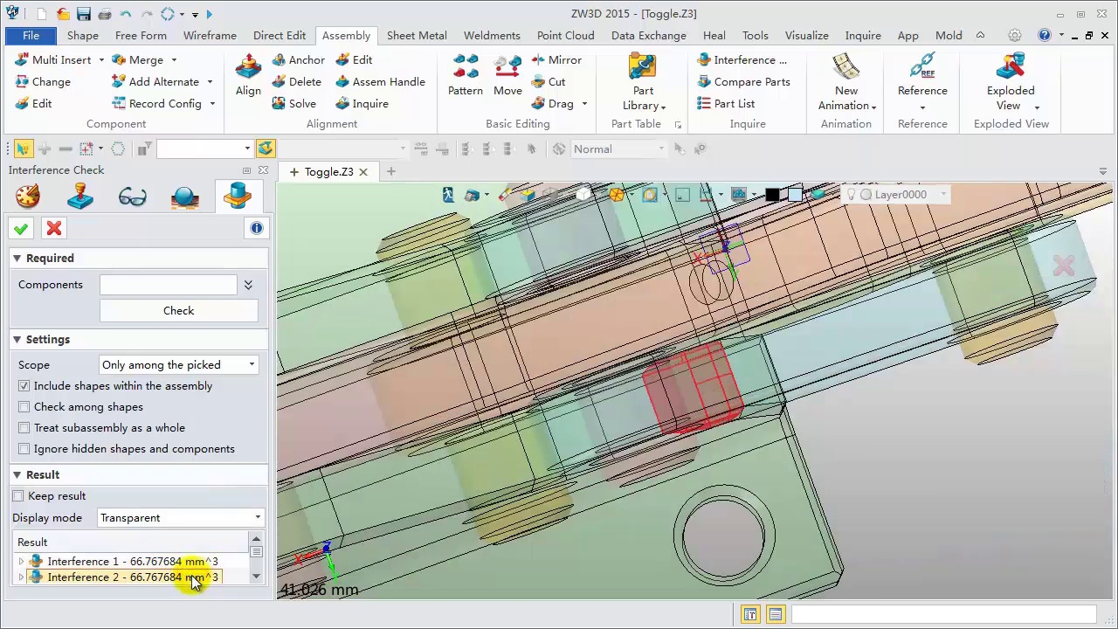
click(22, 231)
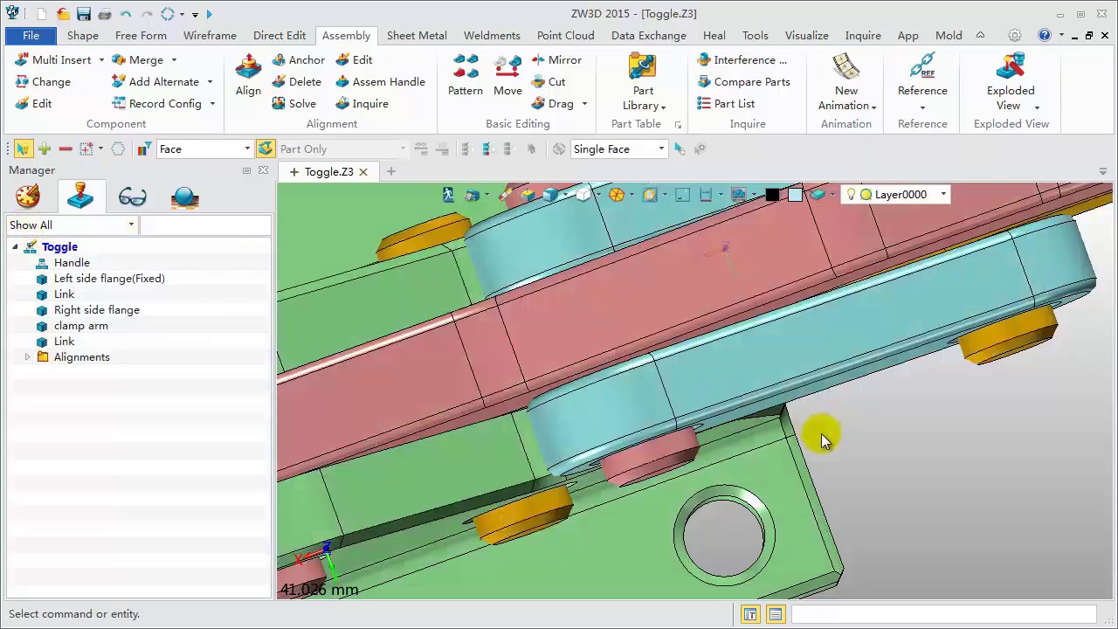
- Correct the Handle's position by moving its grip upward with the Drag command, with Interference set to None
scroll(839, 456, down, 3)
middle_drag(949, 486, 782, 463)
middle_drag(885, 452, 768, 441)
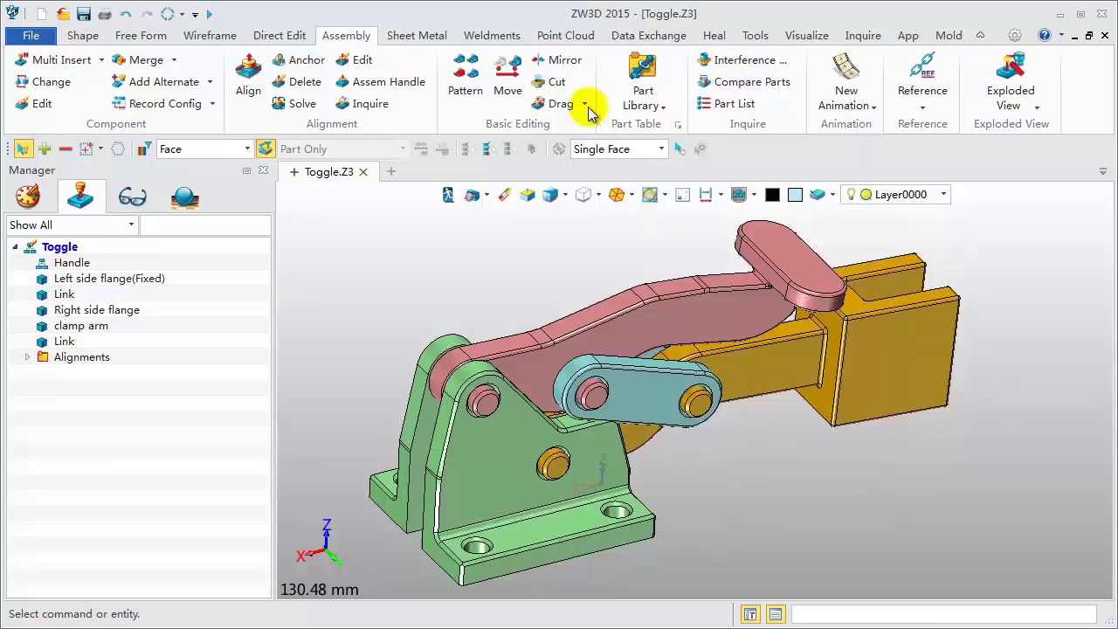
click(559, 104)
click(790, 262)
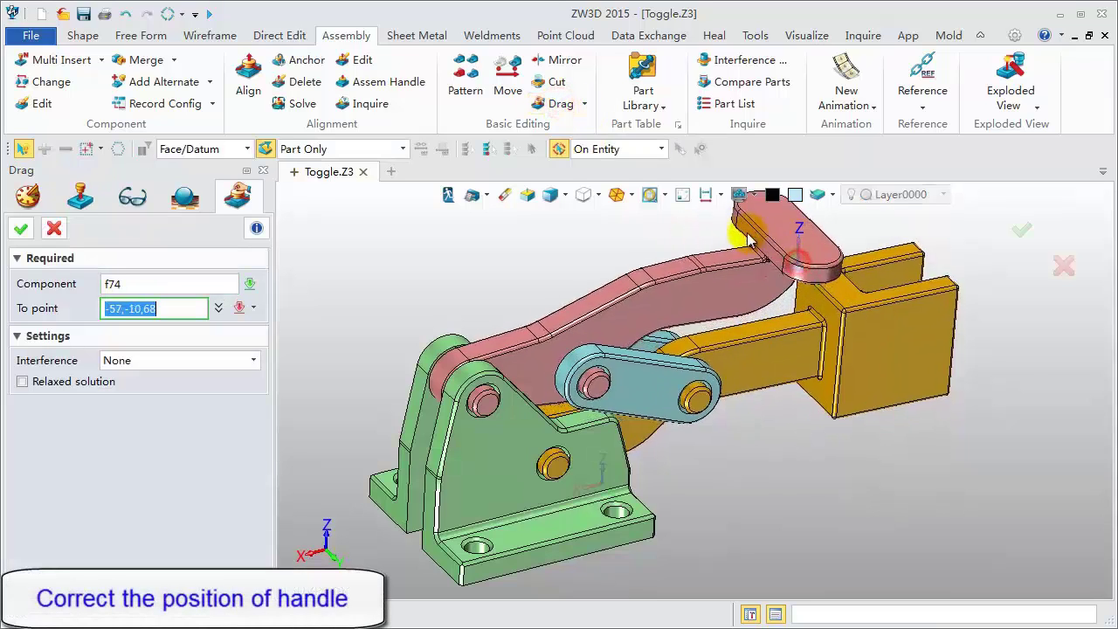
click(611, 247)
middle_drag(612, 249, 696, 442)
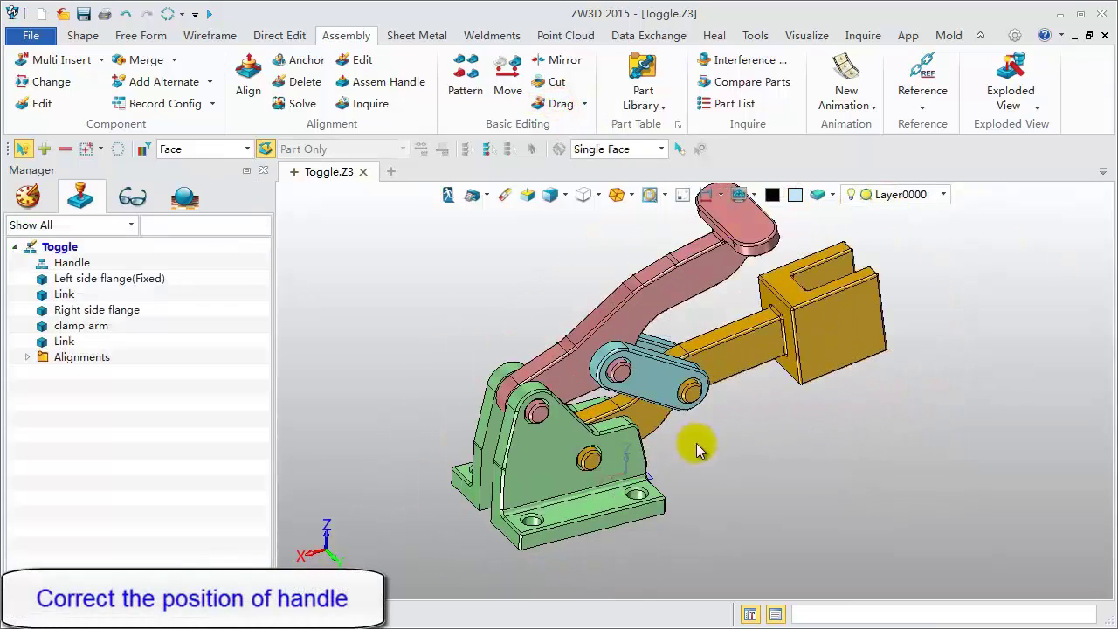